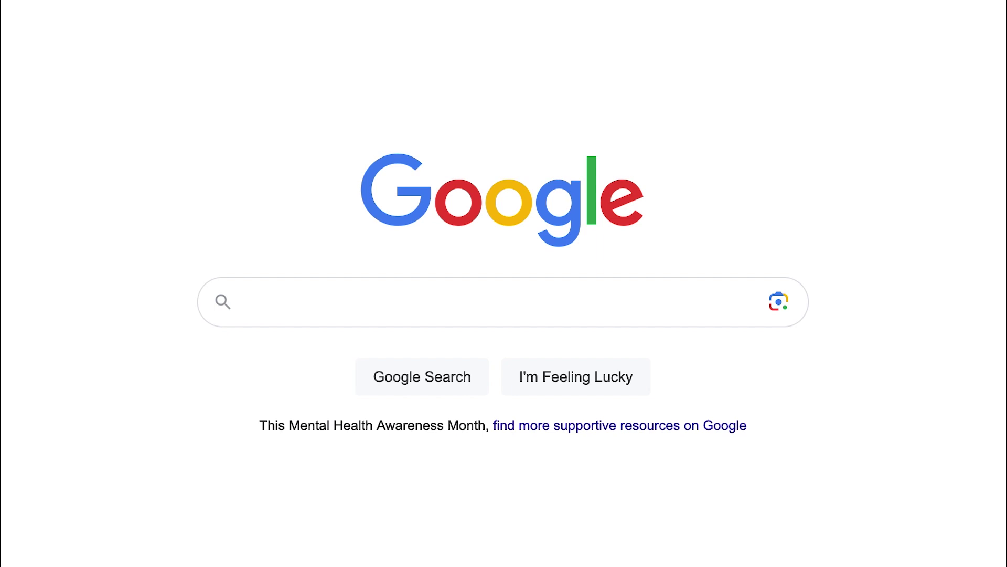
Search Google for 'ocauxiliarytools' by typing 'ocau' and choosing the suggestion
left_click(316, 302)
type("oo")
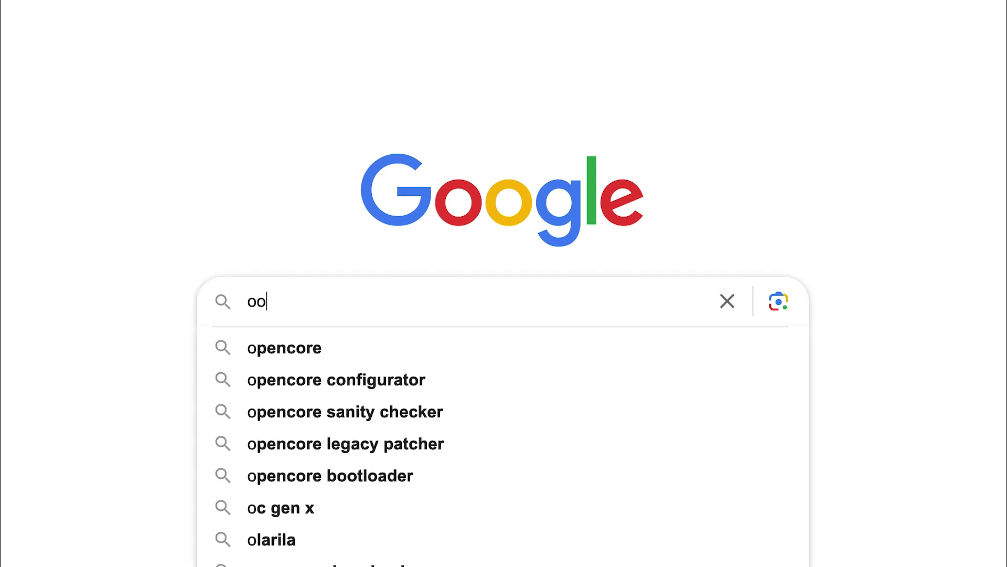
key("BackSpace")
type("c")
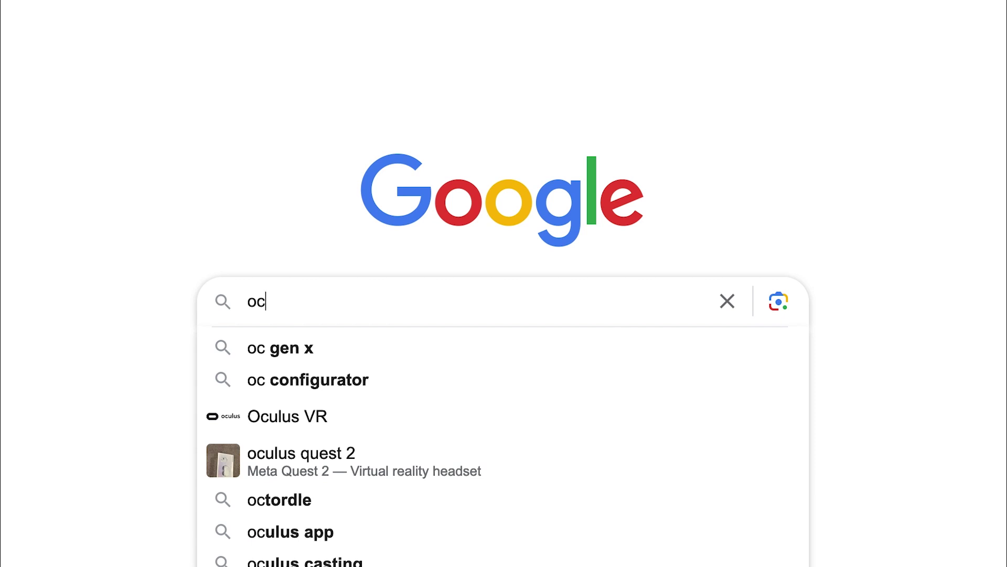
type("au")
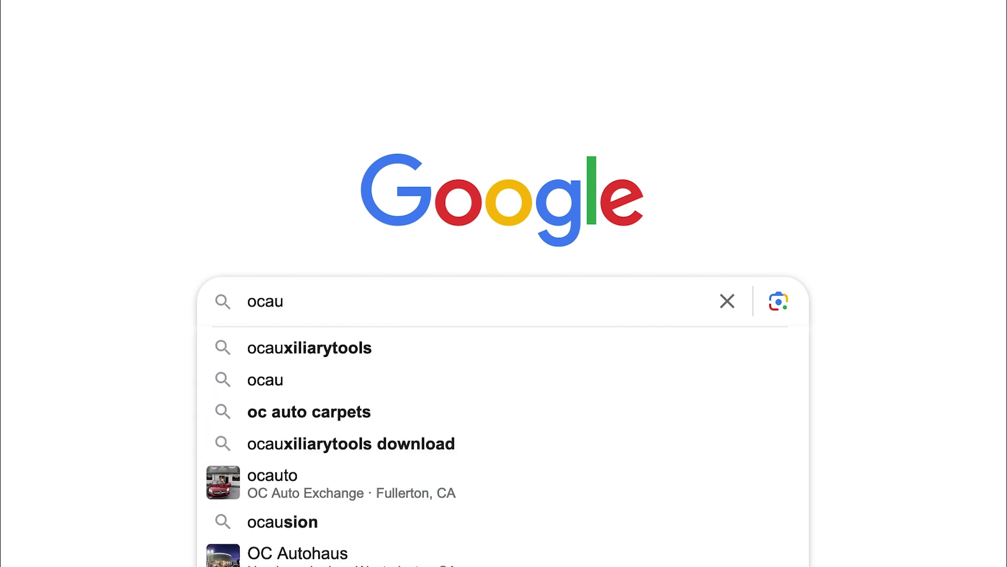
left_click(311, 354)
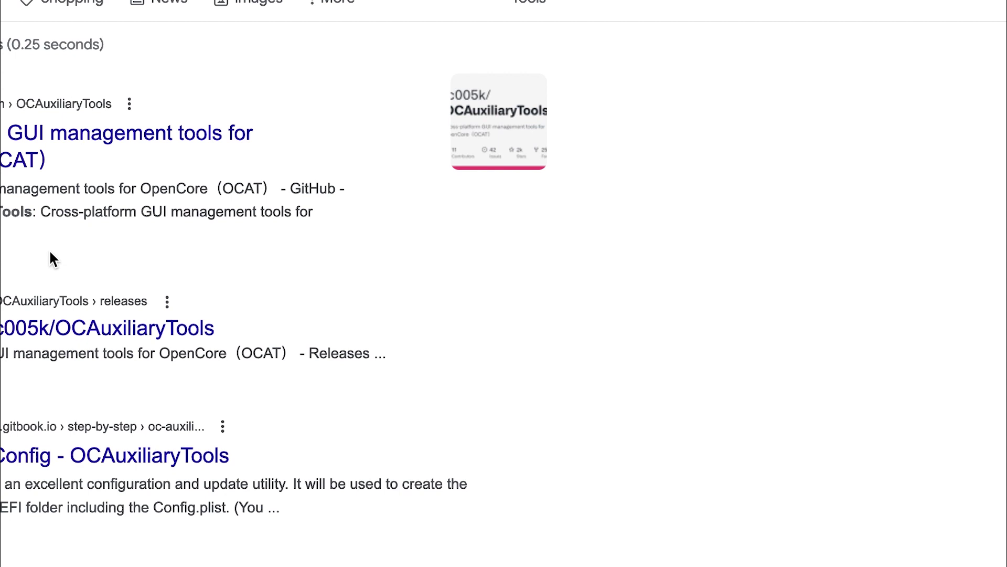
Open the OCAuxiliaryTools GitHub repository's 20230019 release and scroll to its Assets
left_click(13, 149)
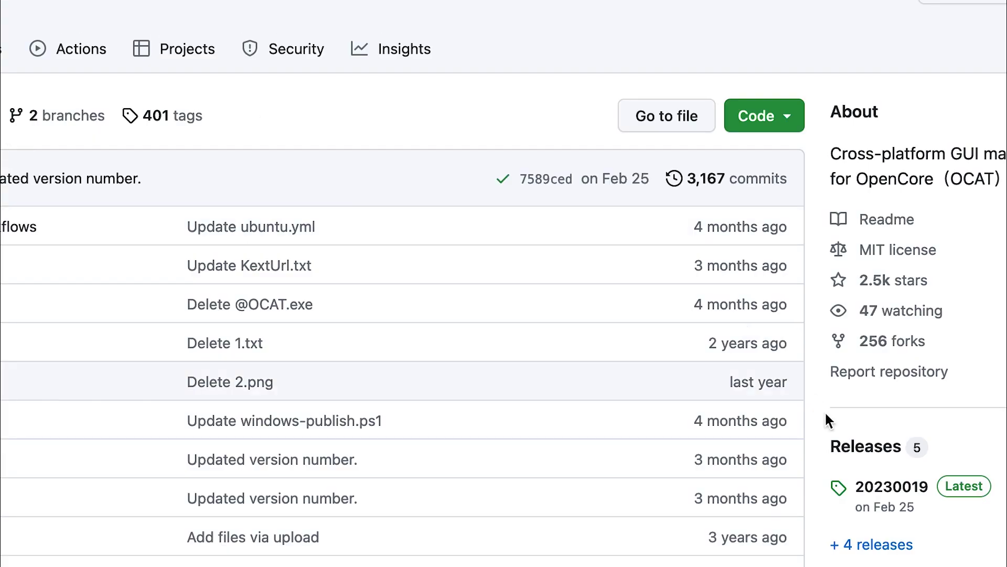
left_click(893, 487)
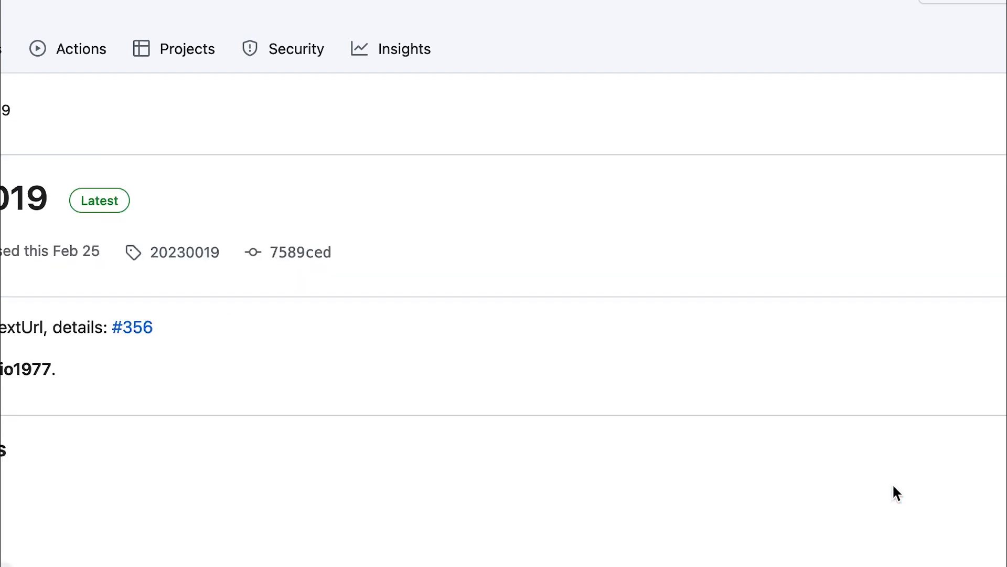
scroll(517, 420, "down", 3)
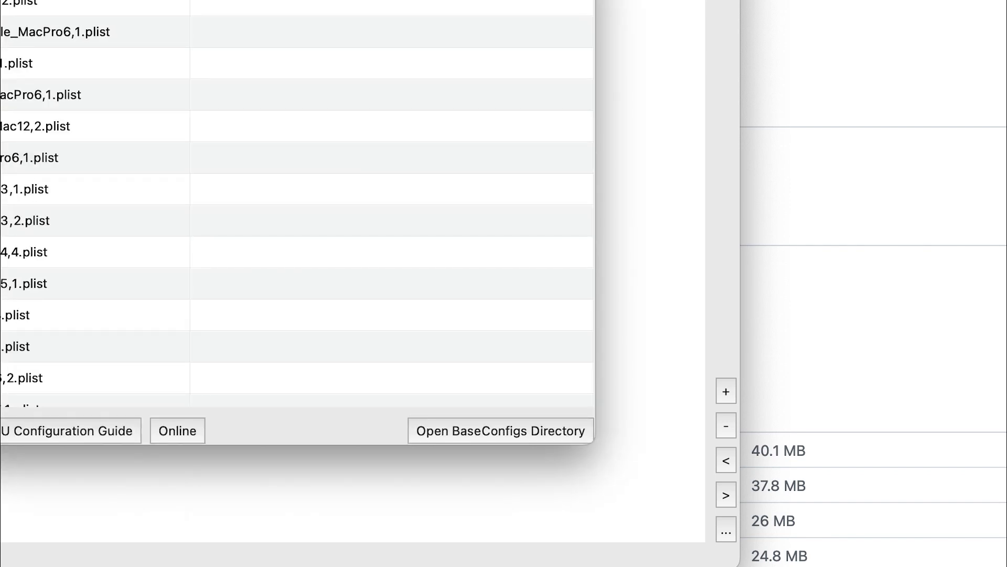
Scroll the base config .plist list to reach the iMac18,1 presets
scroll(297, 204, "down", 10)
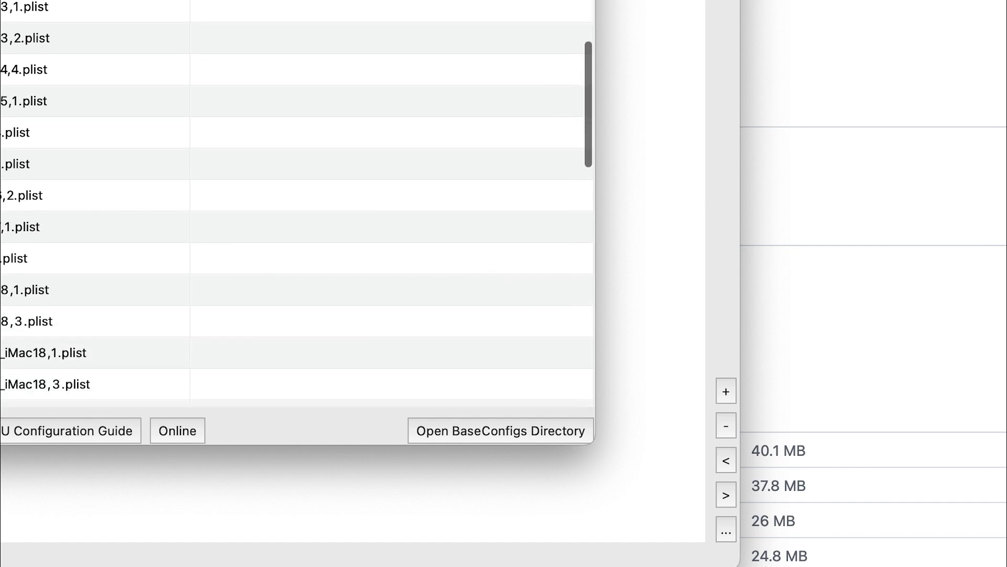
scroll(297, 204, "down", 6)
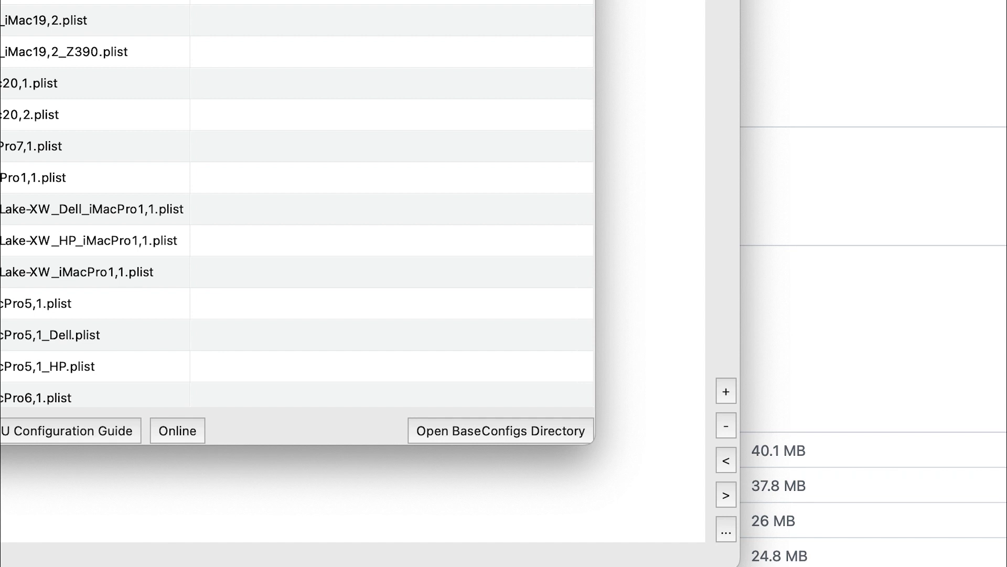
scroll(297, 204, "down", 7)
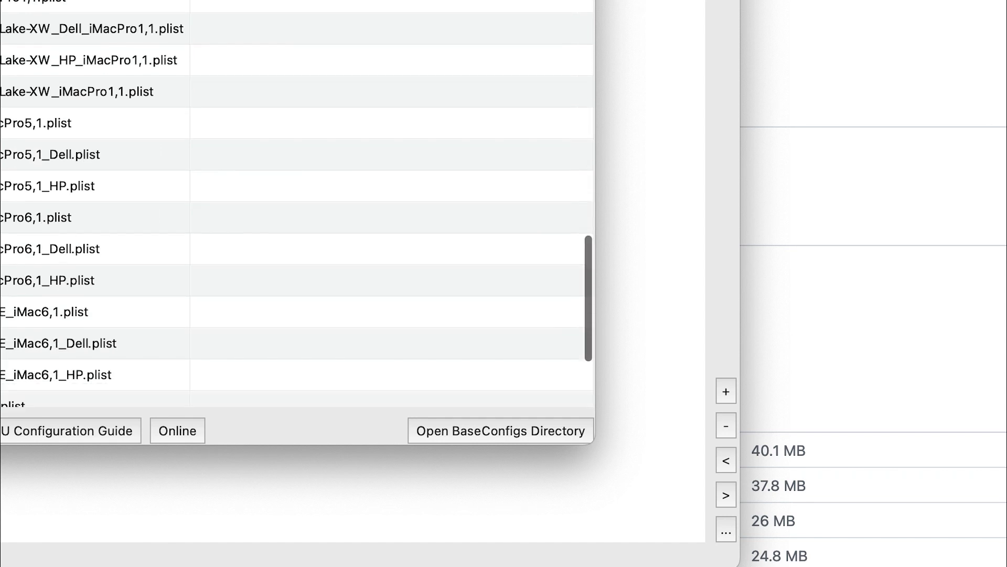
scroll(297, 204, "down", 1)
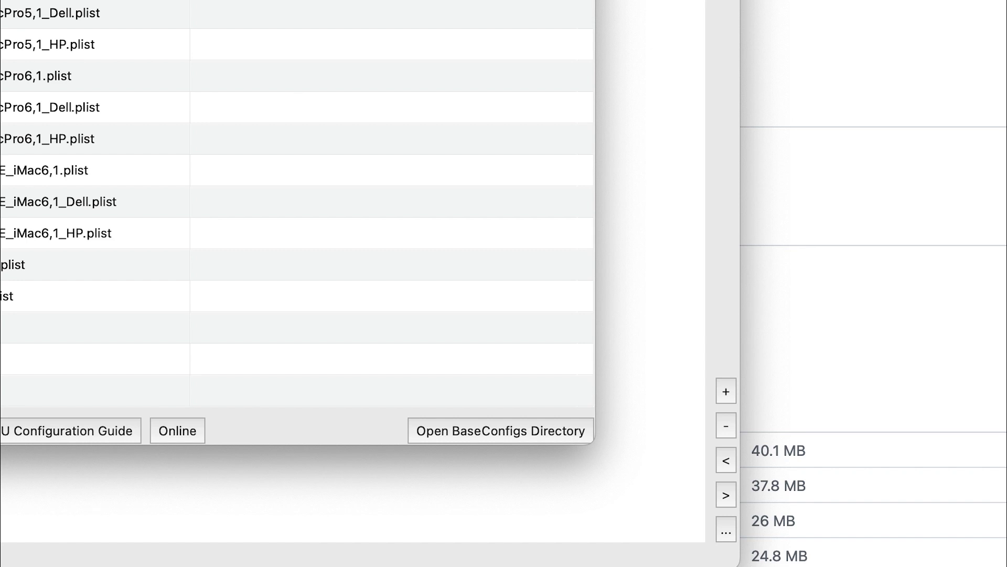
scroll(297, 203, "down", 1)
scroll(297, 203, "up", 10)
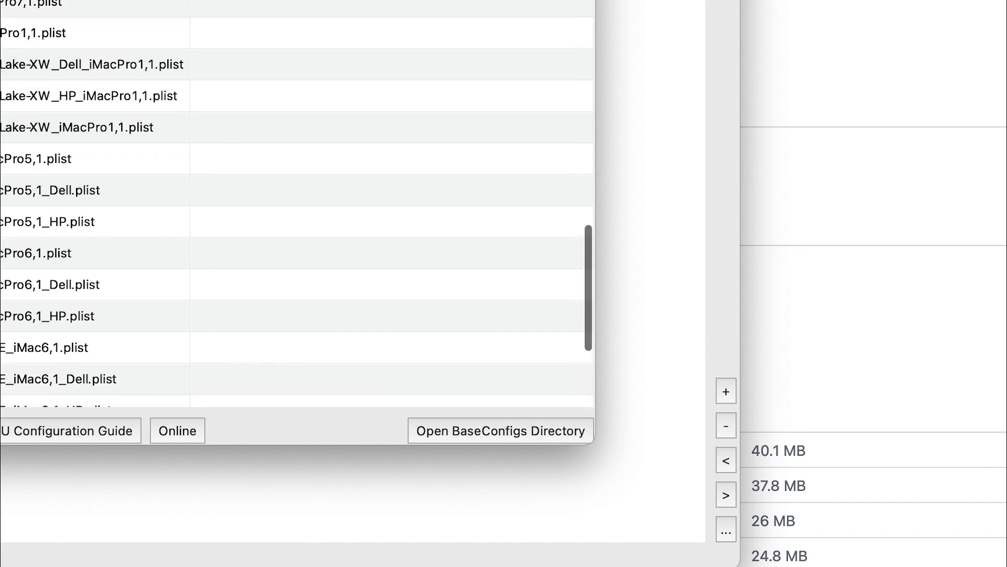
scroll(297, 204, "up", 10)
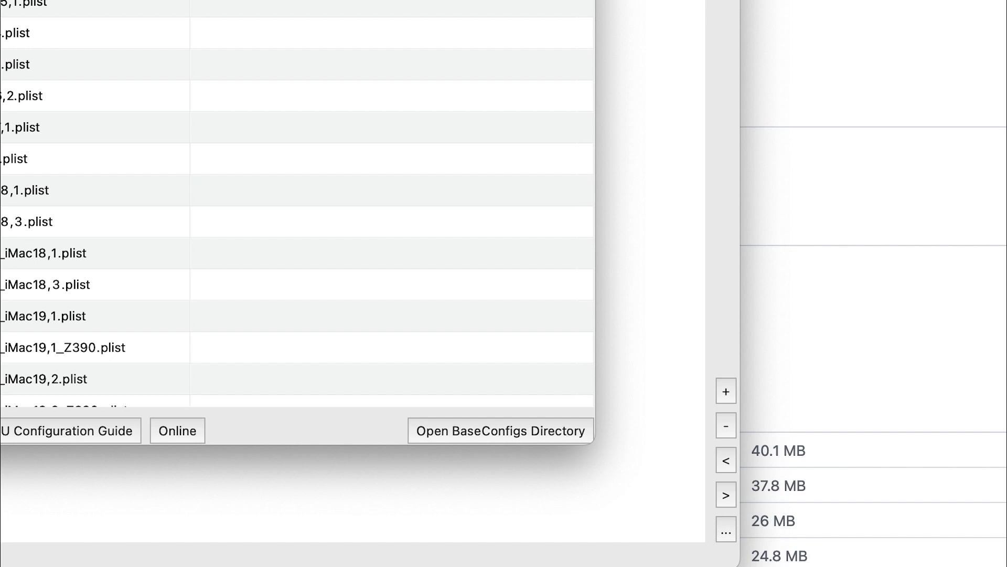
Generate an EFI folder from Desktop_07thGen_Kaby_Lake_iMac18,1.plist and confirm the completion message
left_click(25, 191)
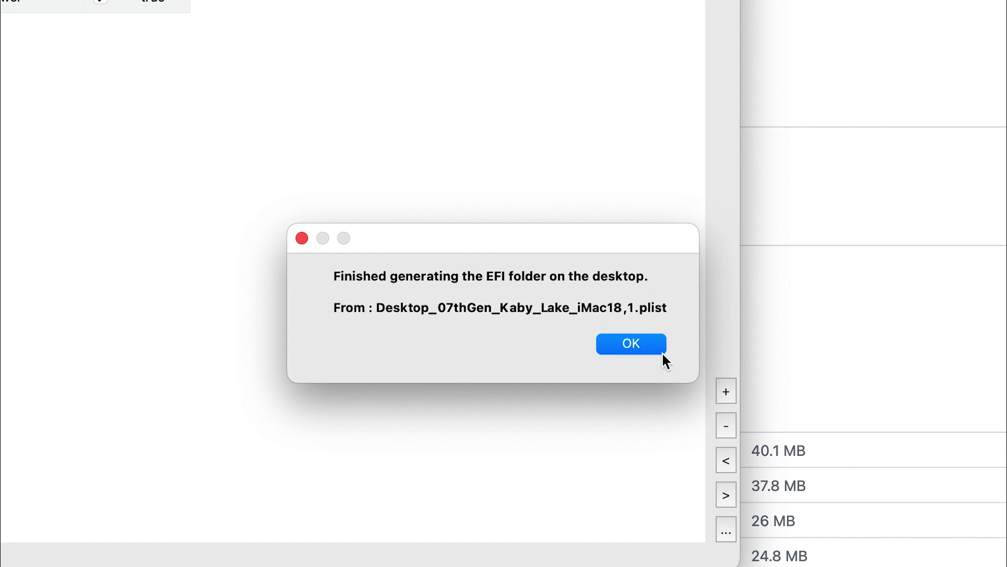
left_click(649, 348)
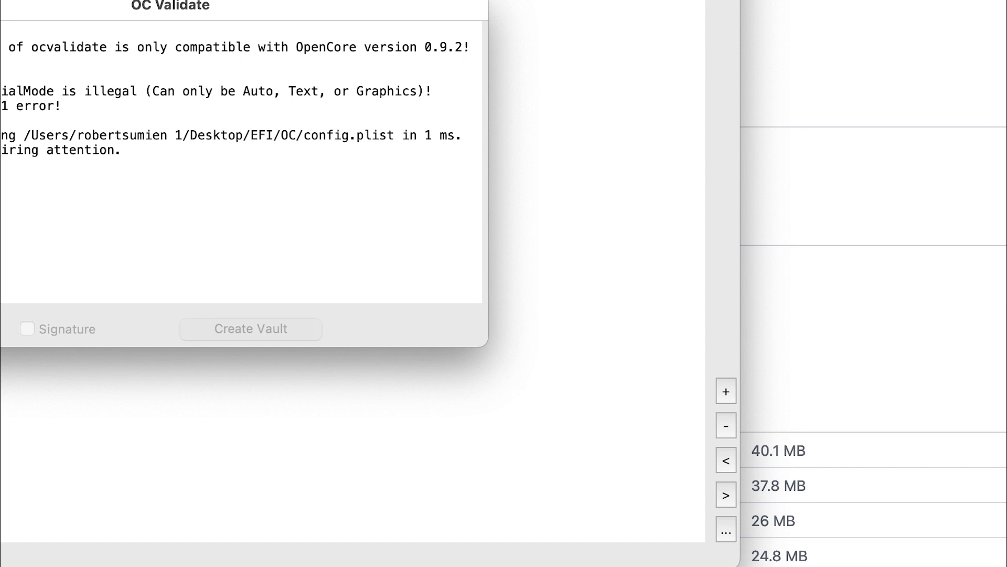
Close the OC Validate report with Esc
key("Escape")
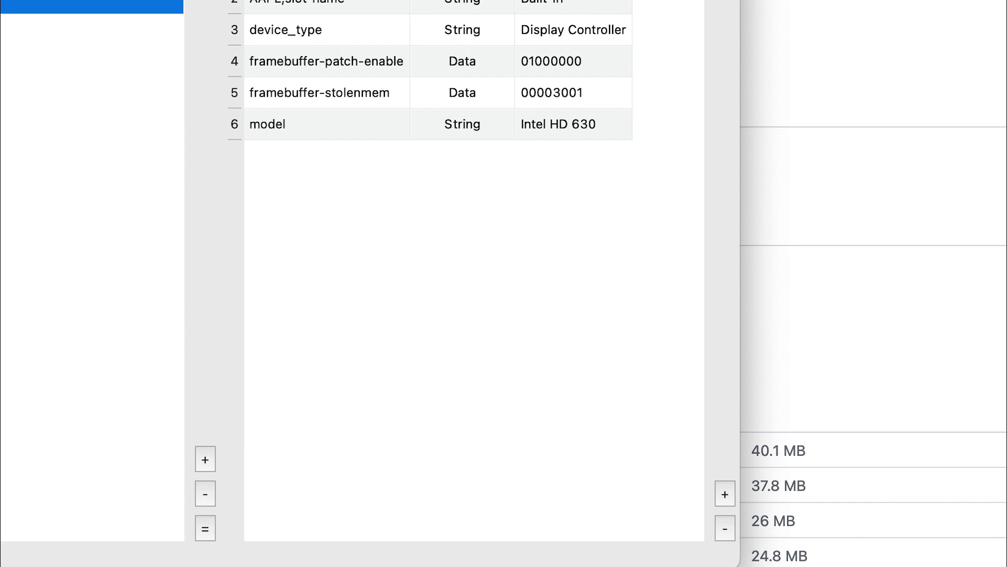
Step to the next PCI device's properties and back to the Intel HD 630 device
key("Up")
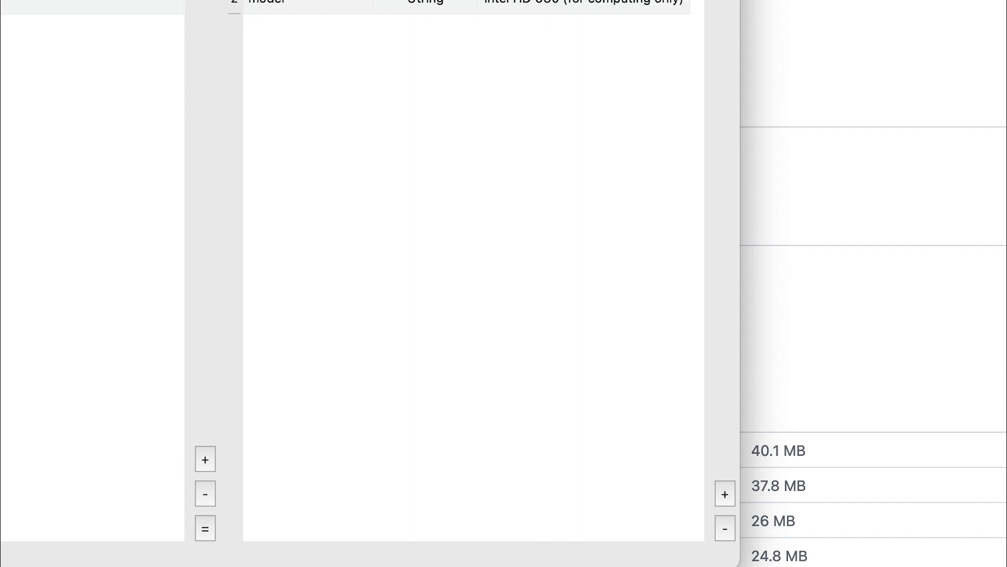
key("Down")
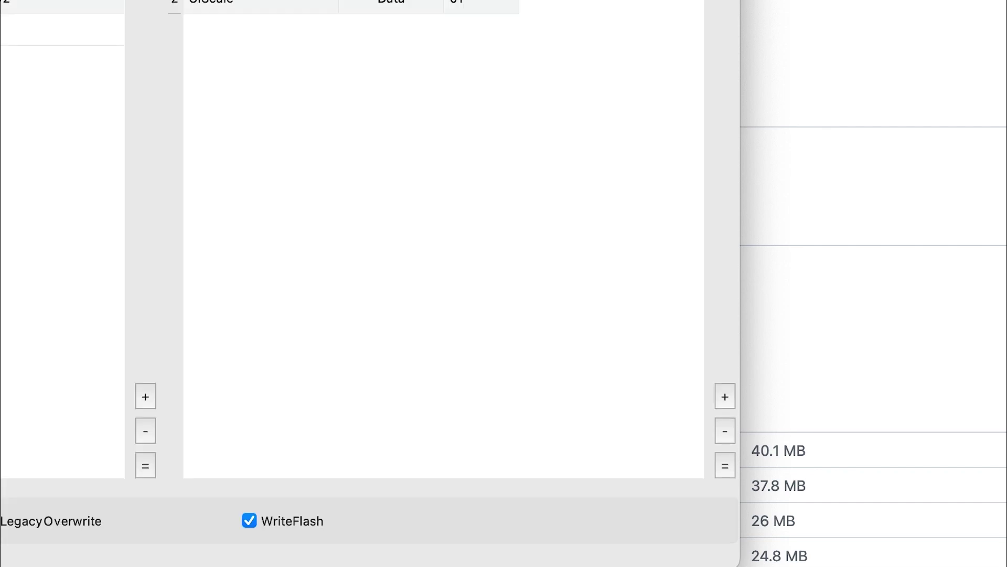
Expand the first NVRAM variable group to show its boot-args, csr-active-config and prev-lang:kbd keys
left_click(62, 29)
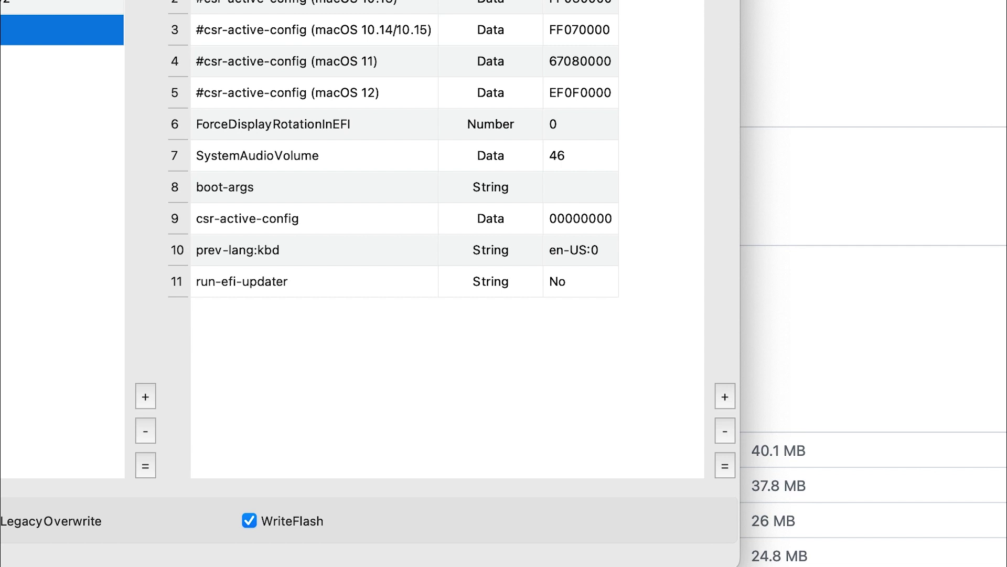
left_click(565, 195)
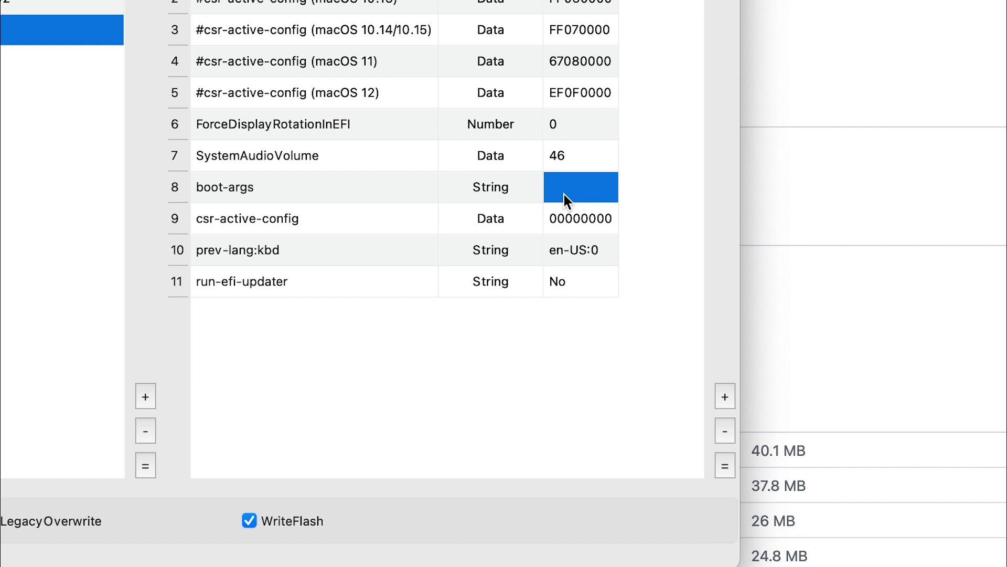
left_click(564, 194)
type("-v")
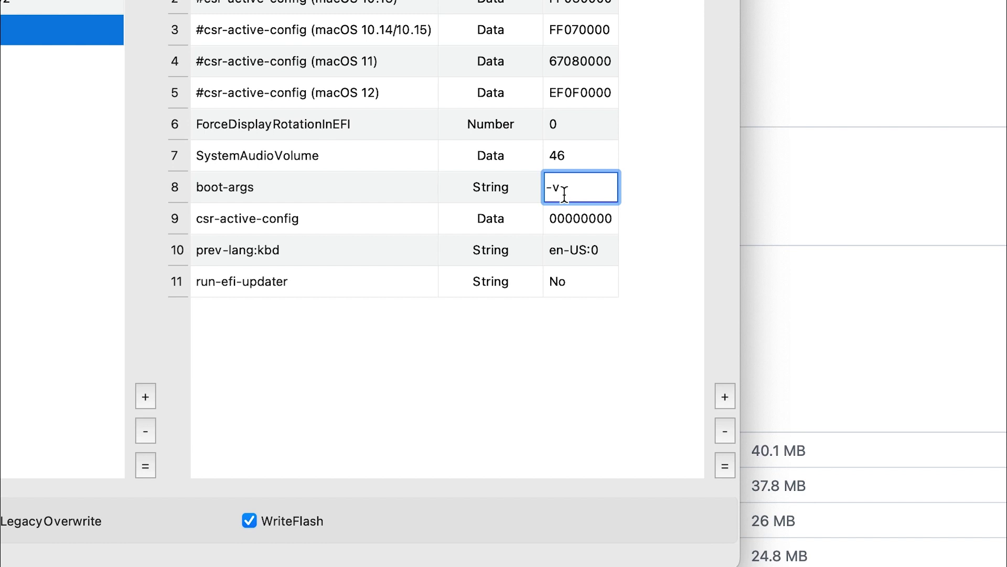
type("keepsm.....")
key("super+a")
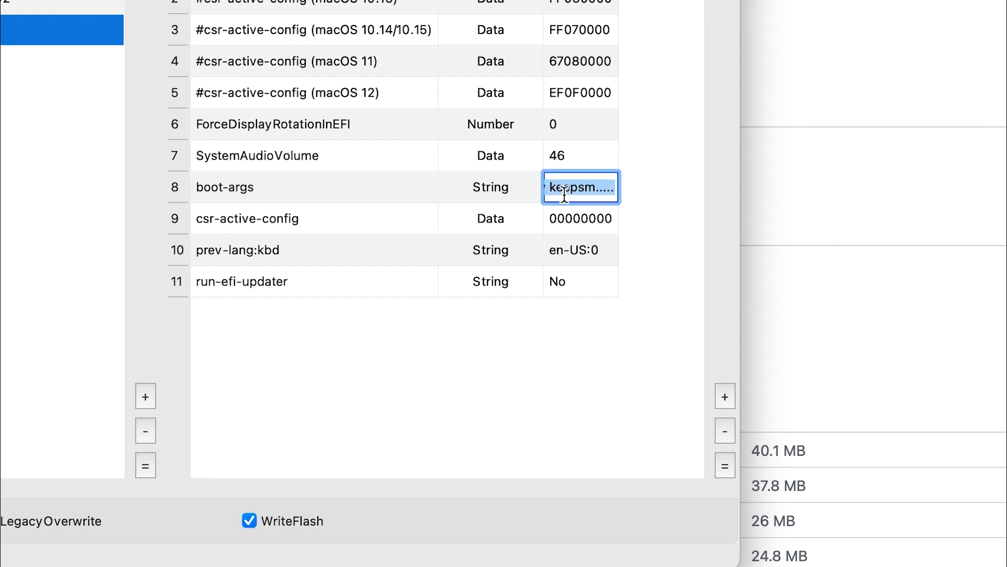
key("BackSpace")
left_click(365, 330)
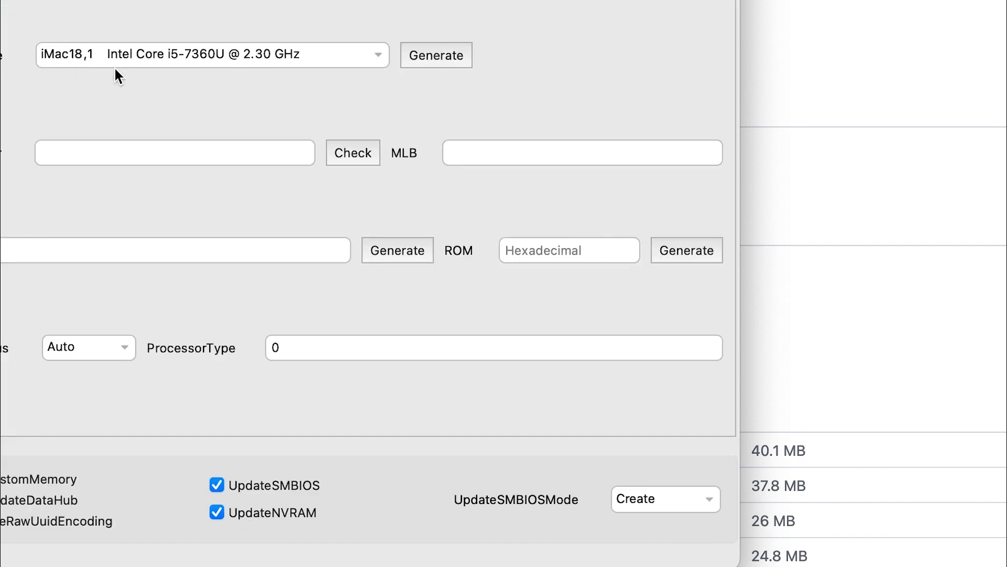
Fill PlatformInfo with freshly generated serial, MLB, SystemUUID and ROM values for iMac18,1
left_click(445, 58)
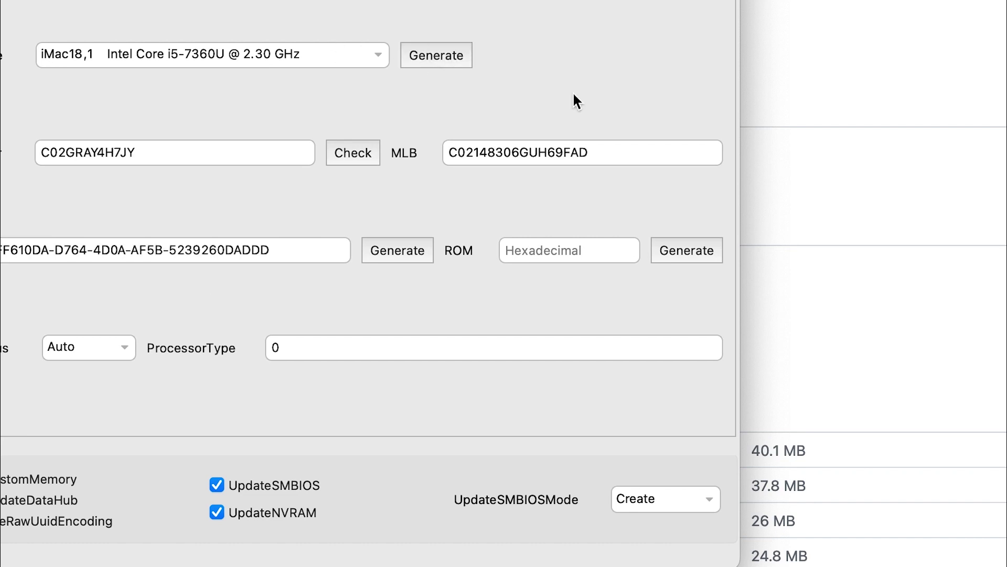
left_click(397, 252)
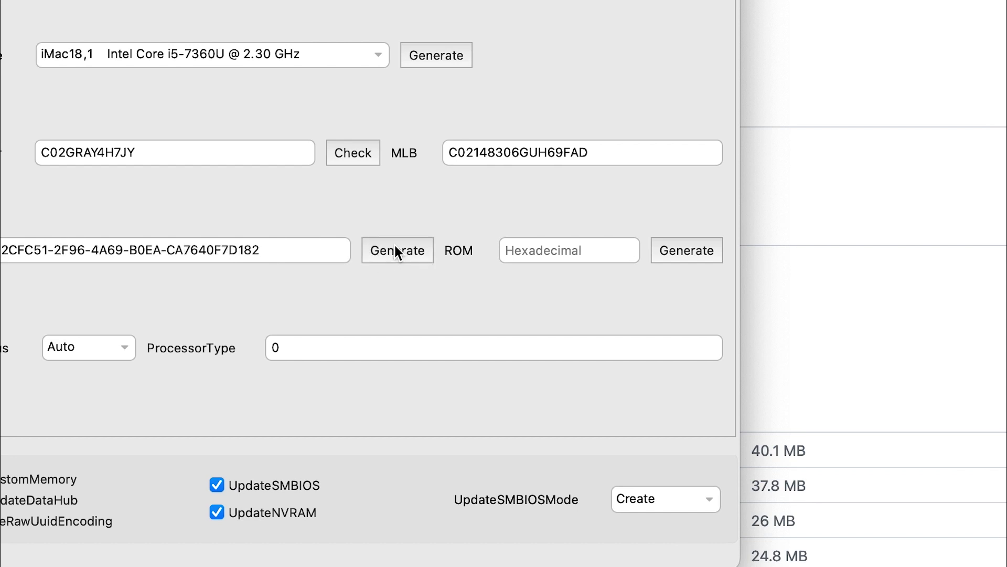
left_click(676, 252)
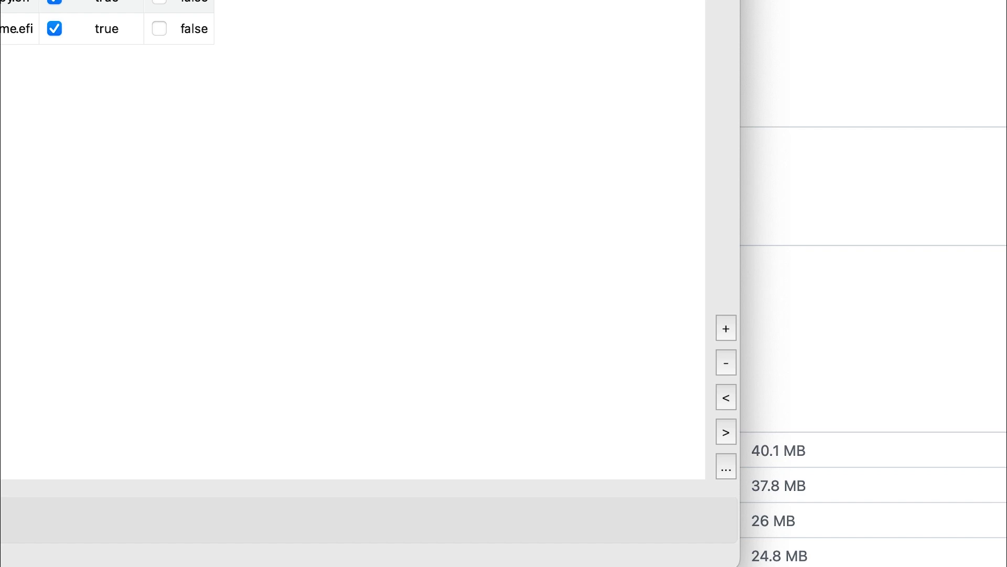
Review the NVRAM section, then tick Enabled on the first UEFI driver row
left_click(61, 19)
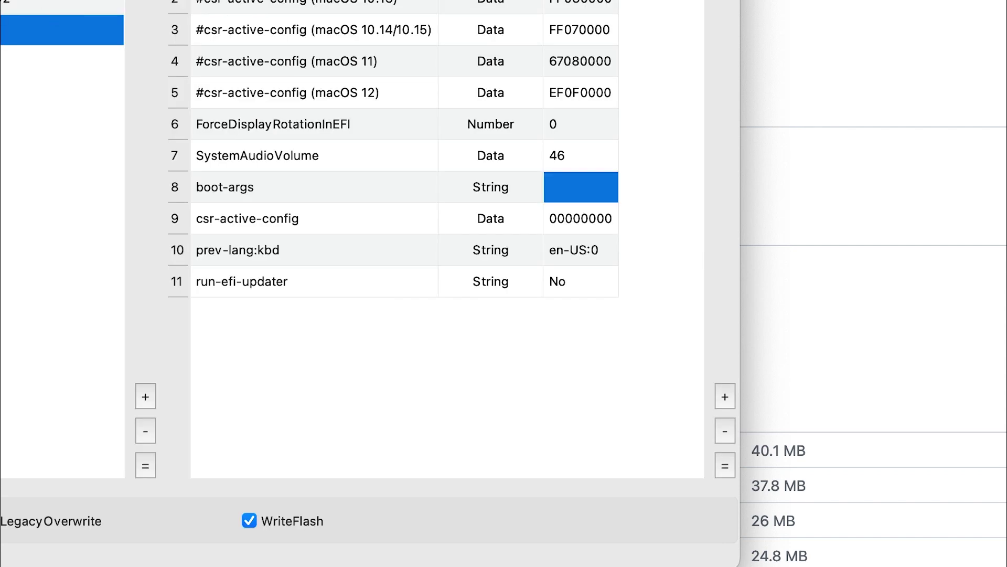
left_click(4, 42)
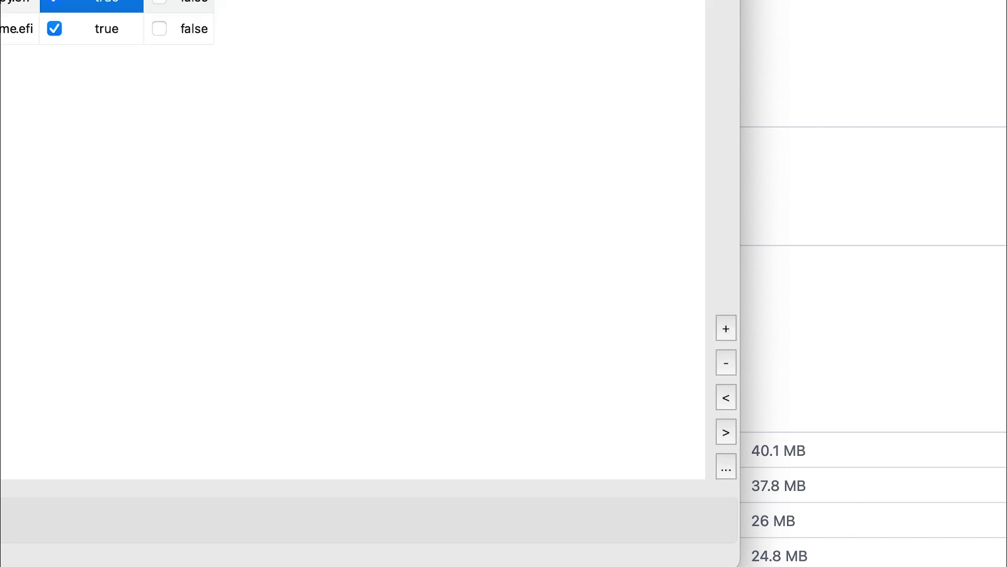
left_click(54, 1)
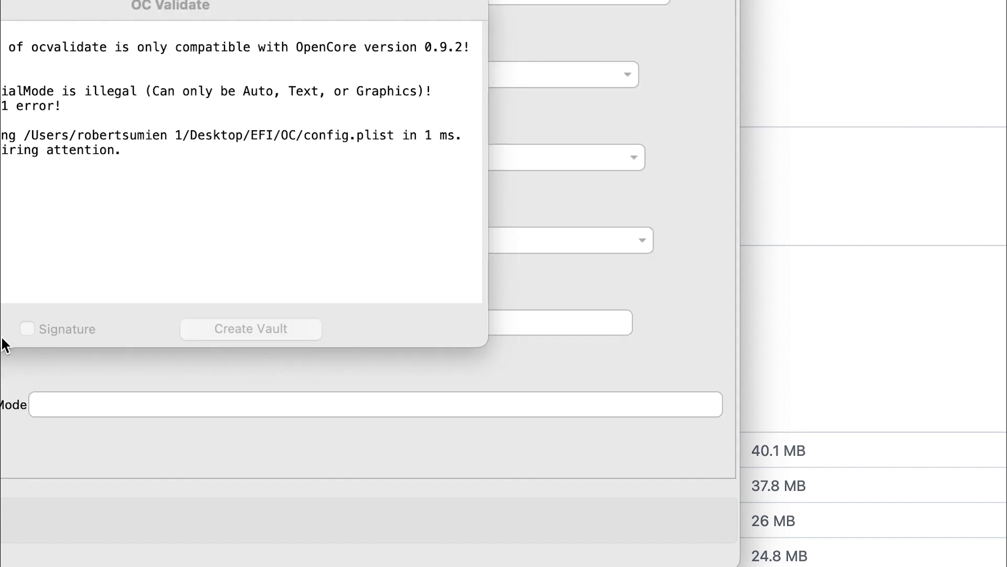
Set InitialMode to Auto, rerun OC Validate to confirm zero errors, and return to the browser
left_click(68, 408)
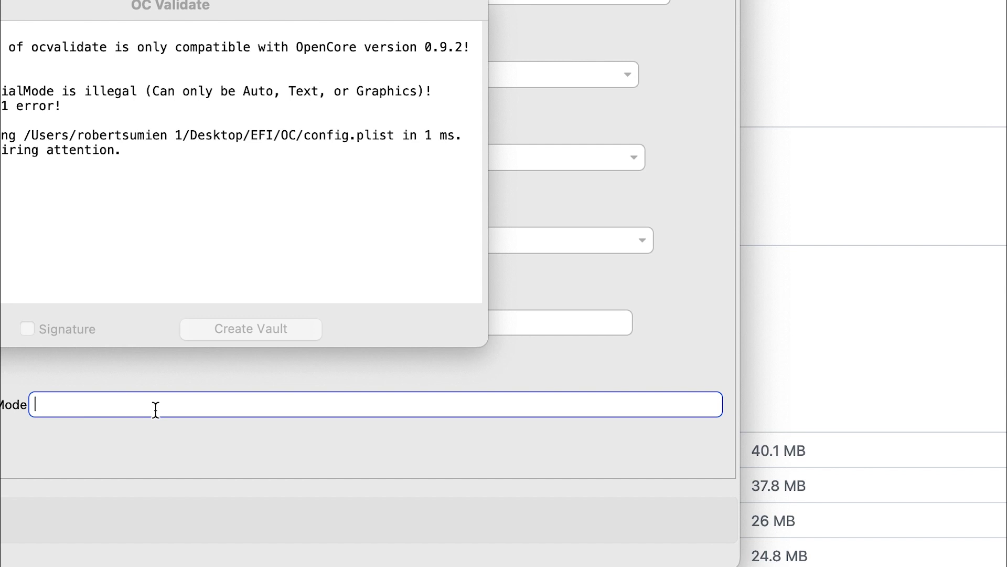
type("Auto")
key("super+w")
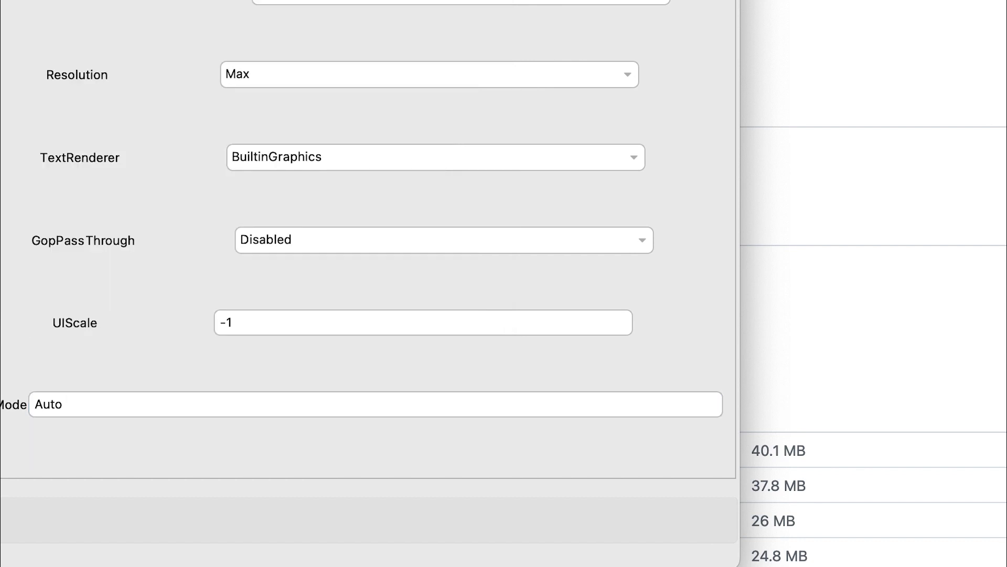
key("super+l")
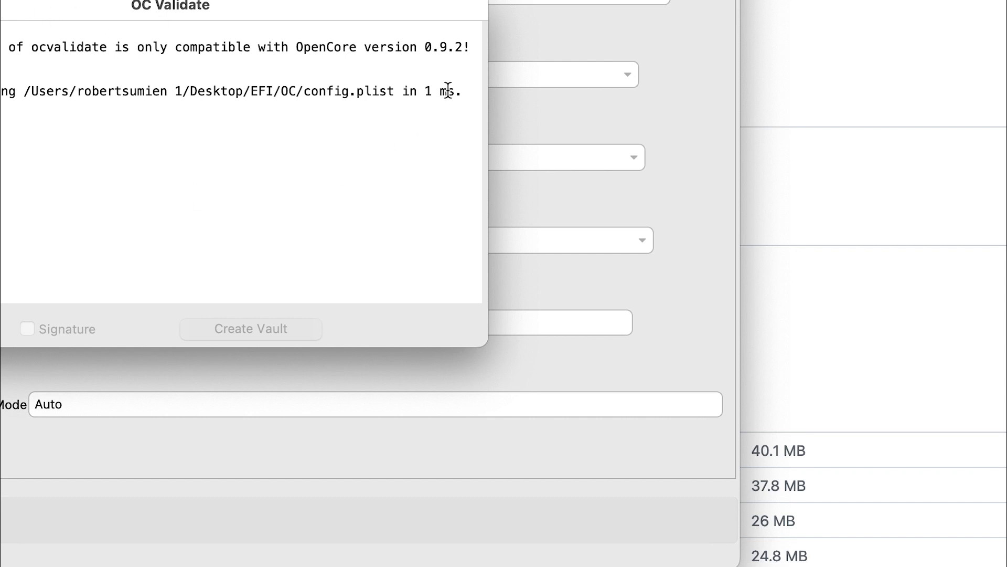
key("super+w")
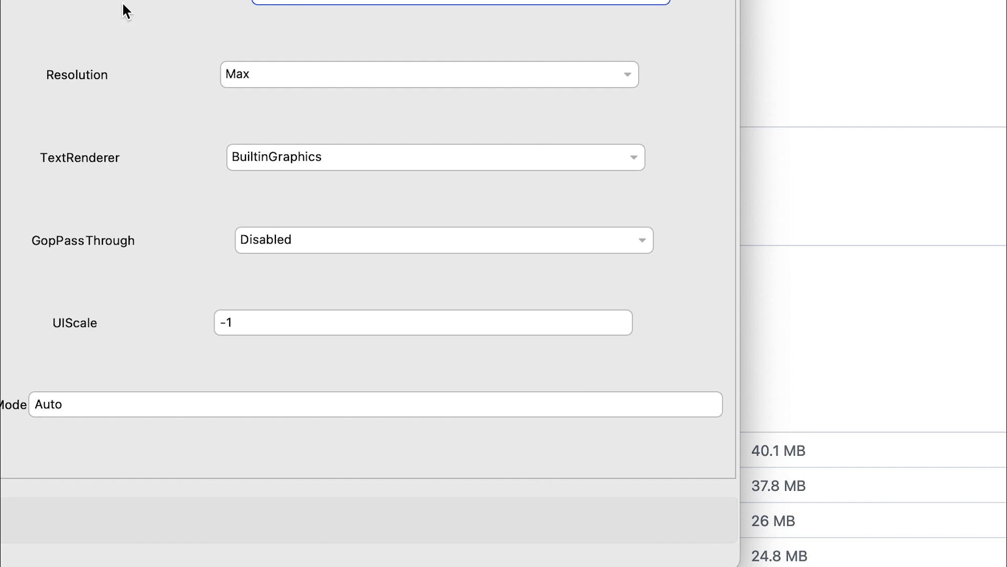
left_click(929, 116)
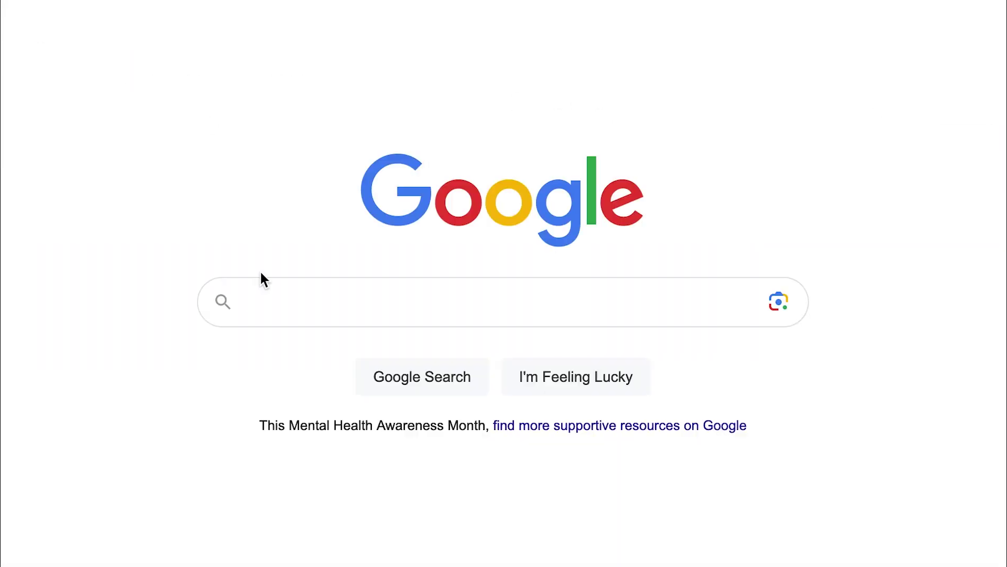
Google "dortania install guide" and open Dortania's OpenCore Install Guide result
left_click(280, 301)
type("dortani")
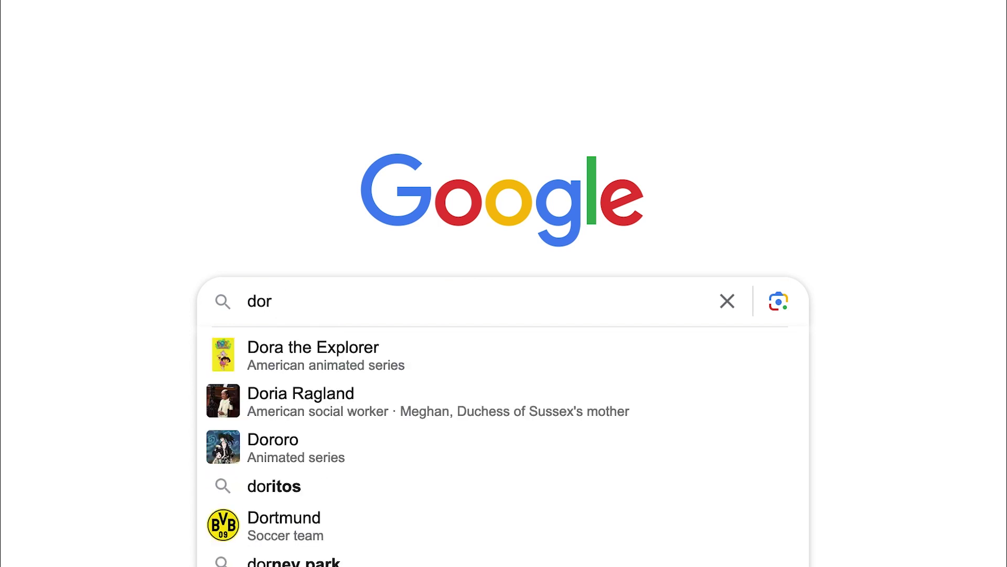
key("Down")
key("Down")
key("Down")
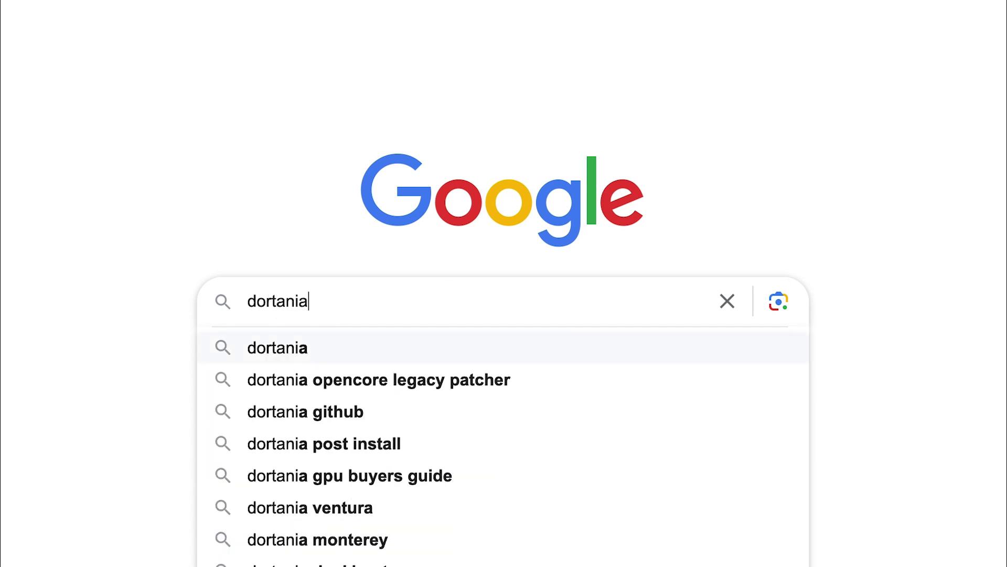
key("Up")
key("Up")
type("in")
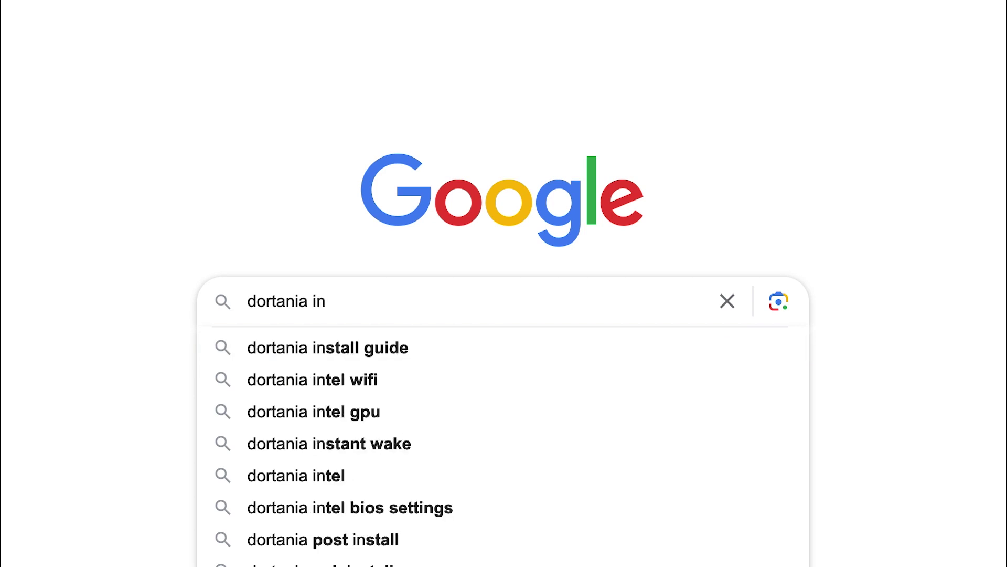
key("Down")
key("Return")
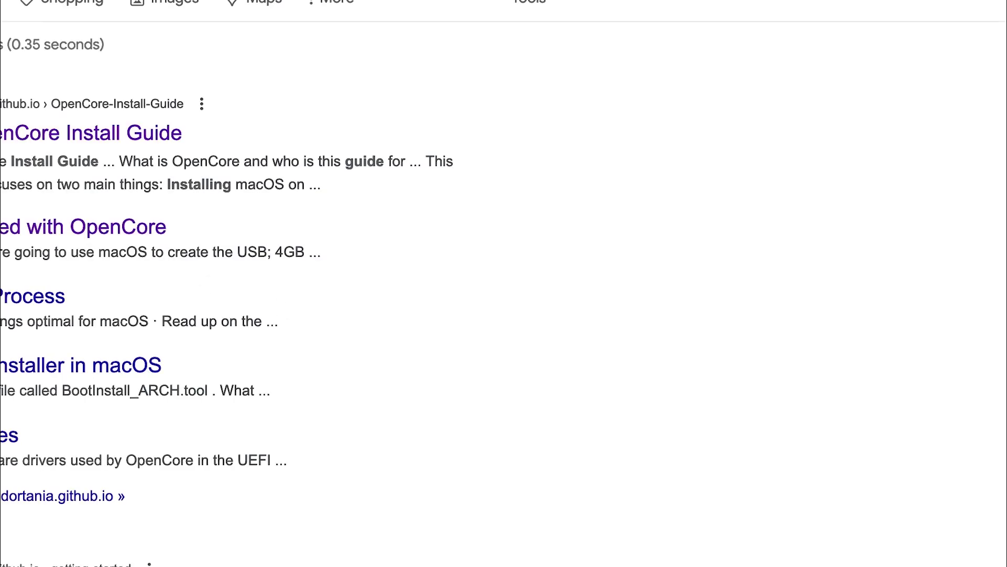
left_click(45, 134)
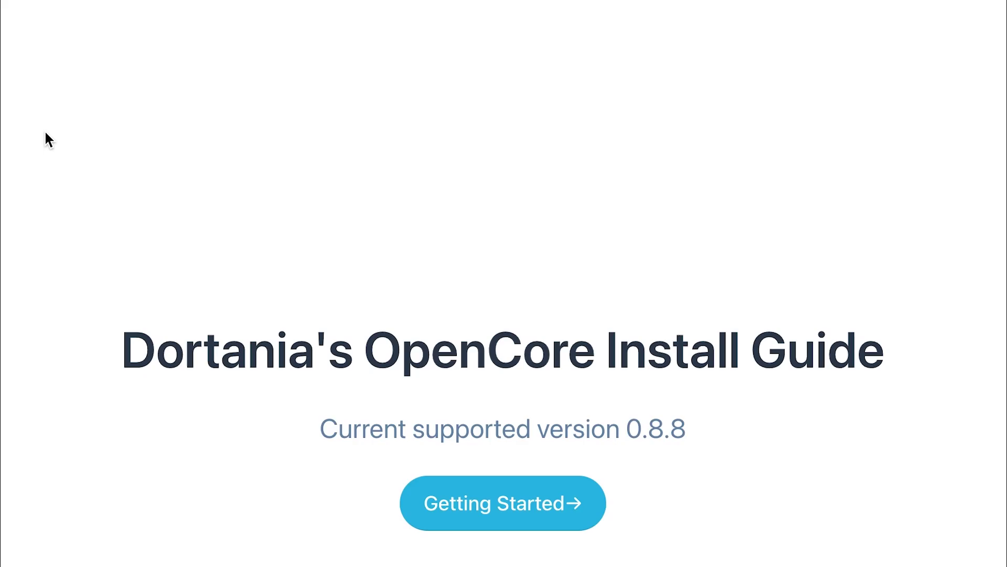
Open Getting Started and read the Kaby Lake config.plist from Starting Point through DeviceProperties to Kernel
left_click(452, 513)
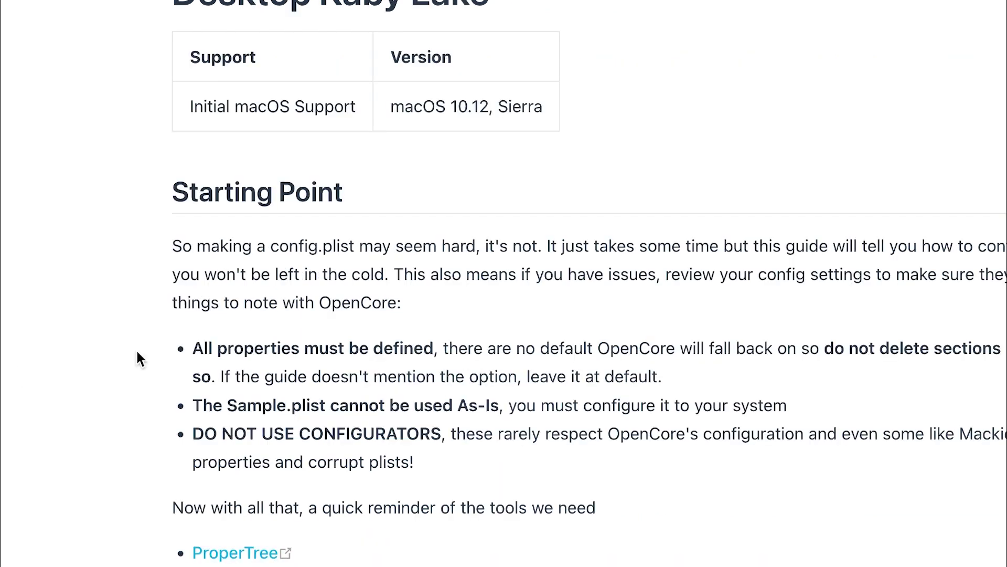
scroll(244, 547, "down", 3)
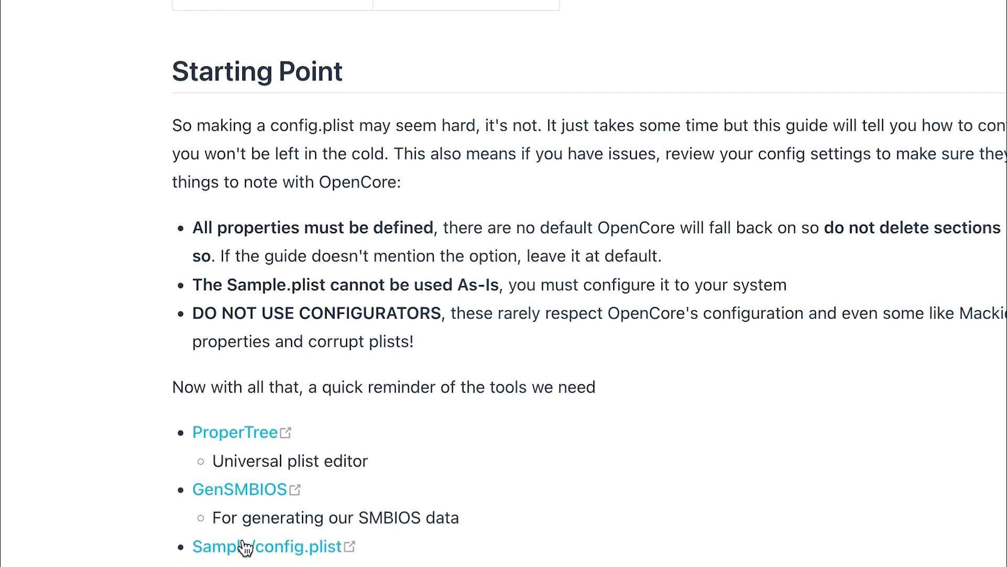
scroll(244, 547, "down", 3)
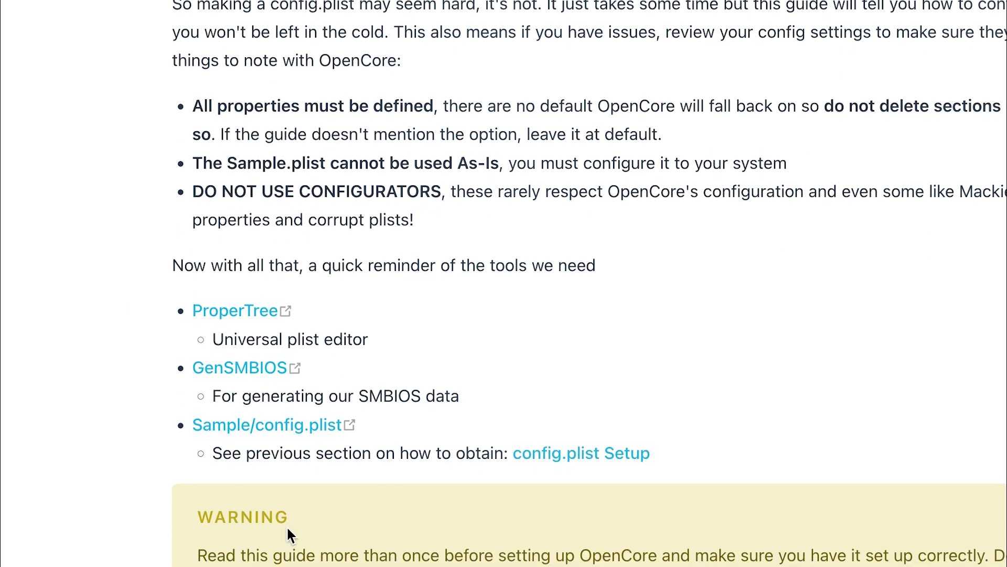
scroll(287, 526, "down", 12)
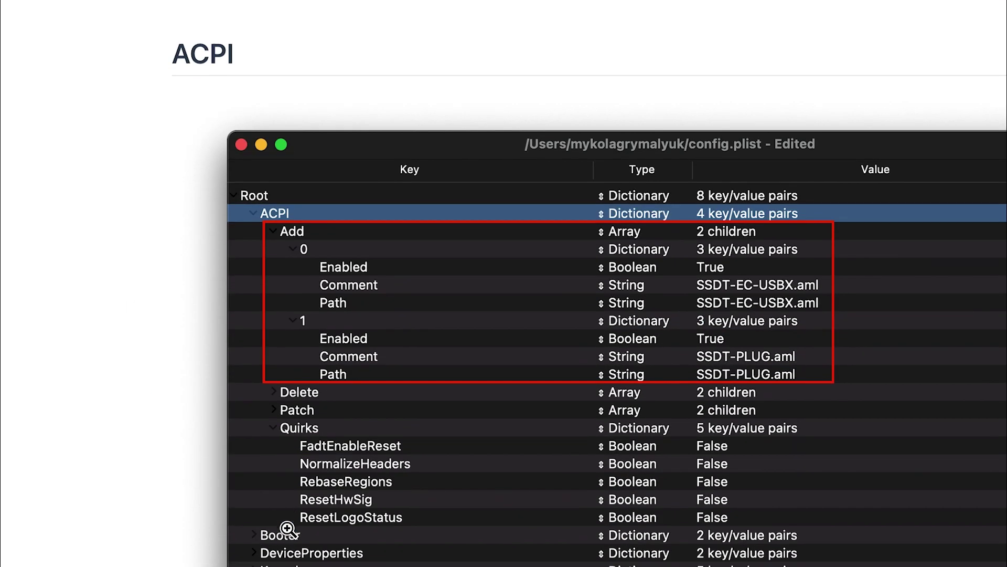
scroll(286, 529, "down", 2)
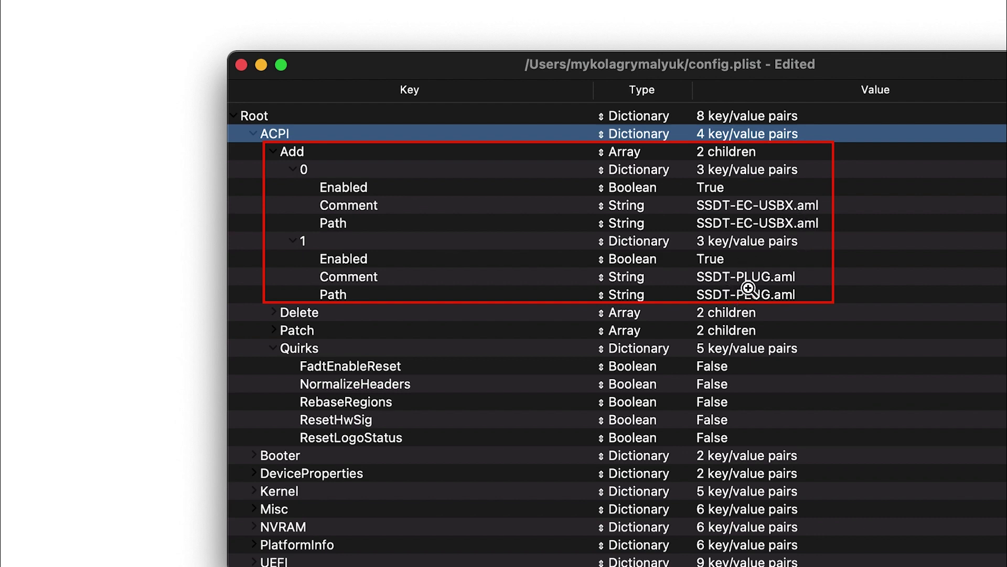
scroll(796, 289, "down", 10)
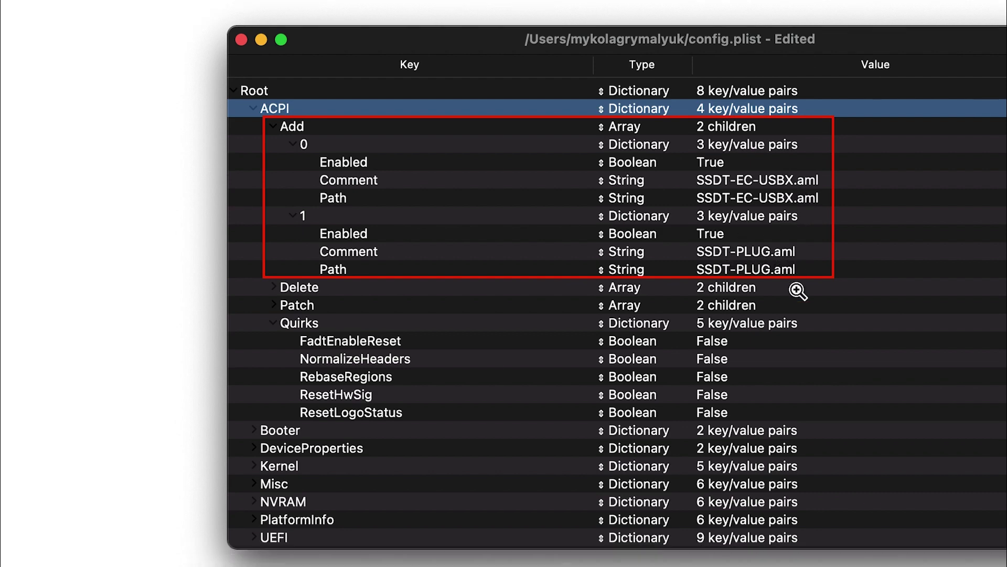
scroll(797, 290, "down", 18)
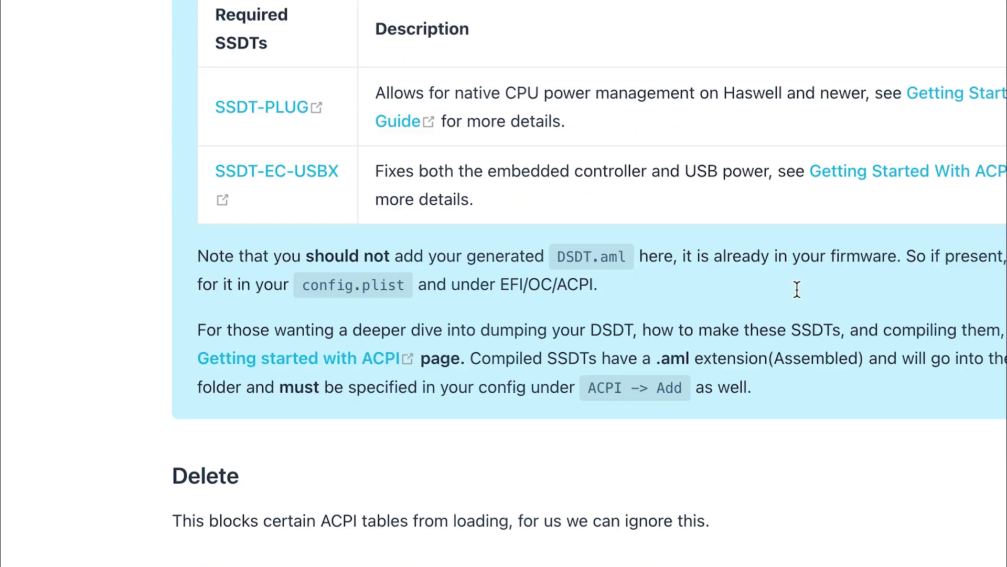
scroll(797, 290, "down", 2)
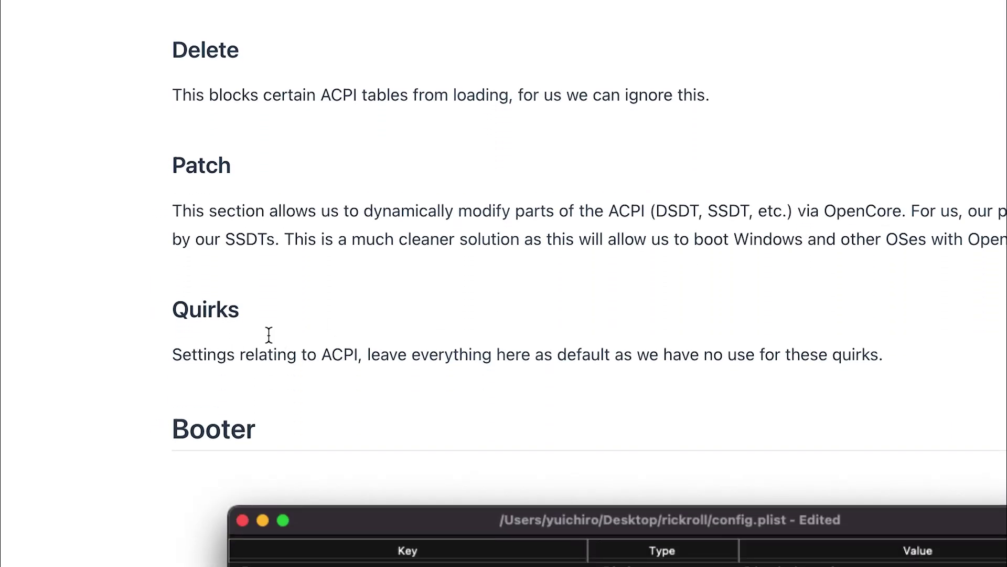
scroll(342, 379, "down", 3)
scroll(341, 375, "down", 19)
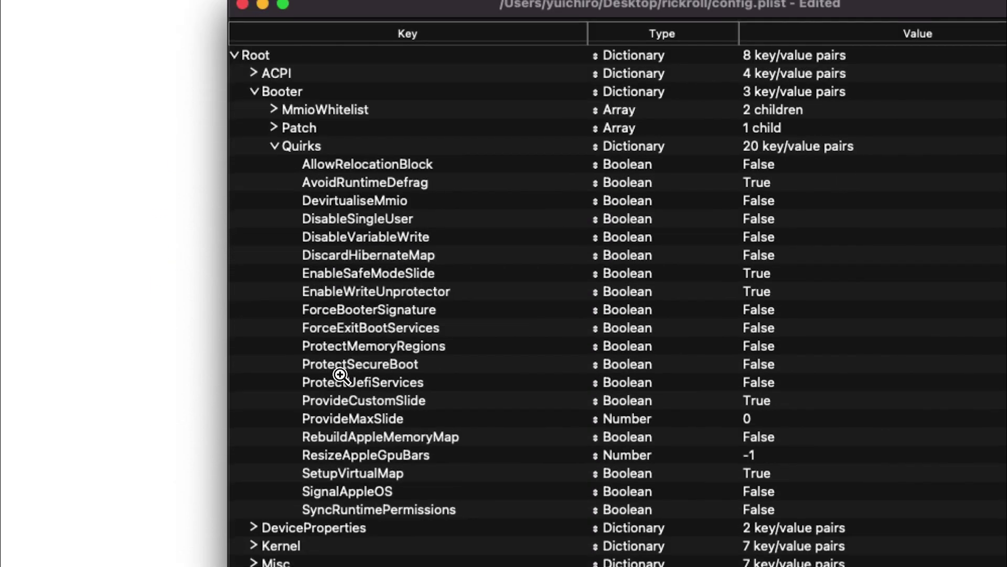
scroll(341, 376, "down", 4)
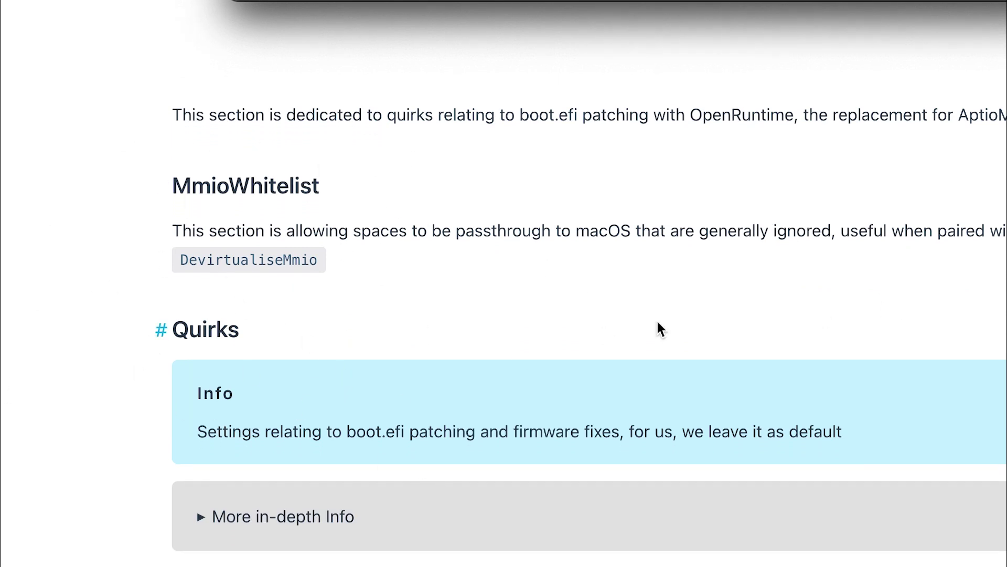
scroll(108, 376, "down", 13)
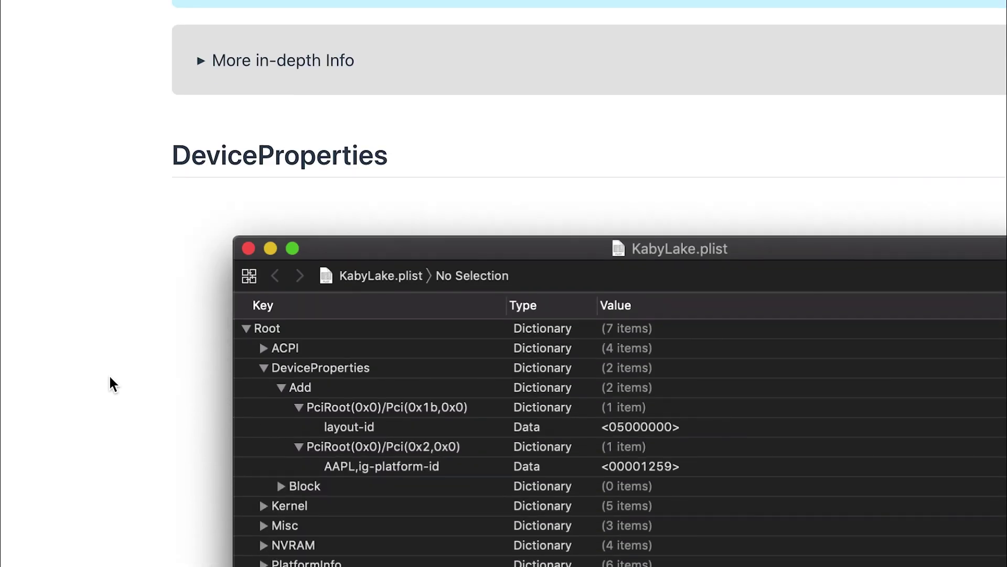
scroll(108, 374, "down", 7)
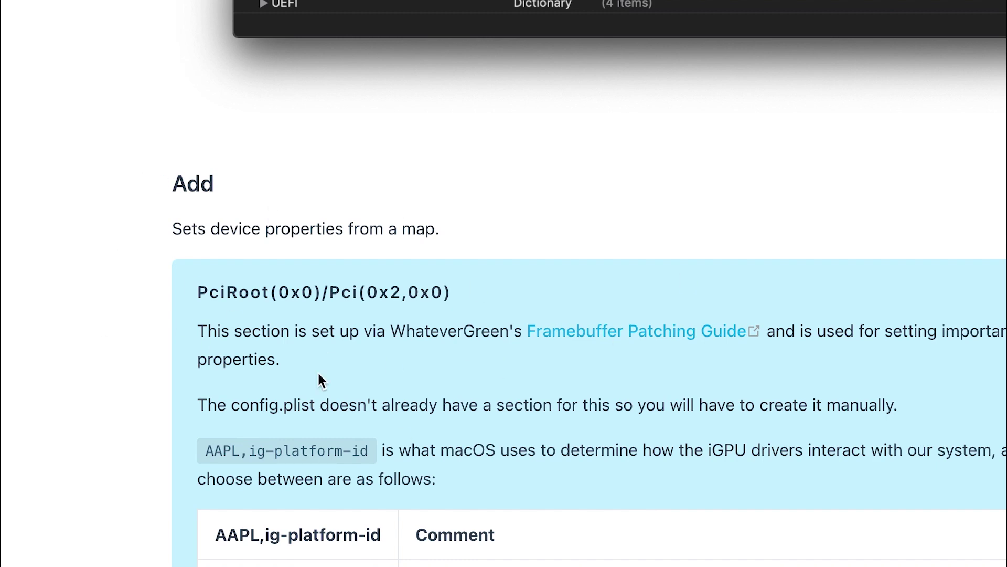
scroll(318, 374, "down", 10)
scroll(319, 374, "down", 13)
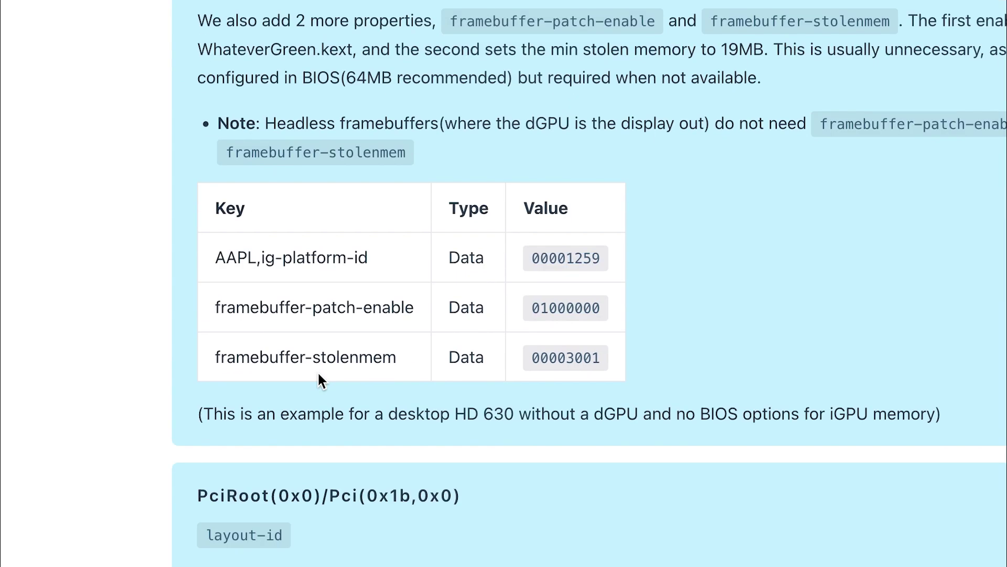
Review Kernel Quirks, then read Misc and NVRAM boot-args: -v, debug=0x100, keepsyms=1, alcid=1
scroll(318, 374, "down", 19)
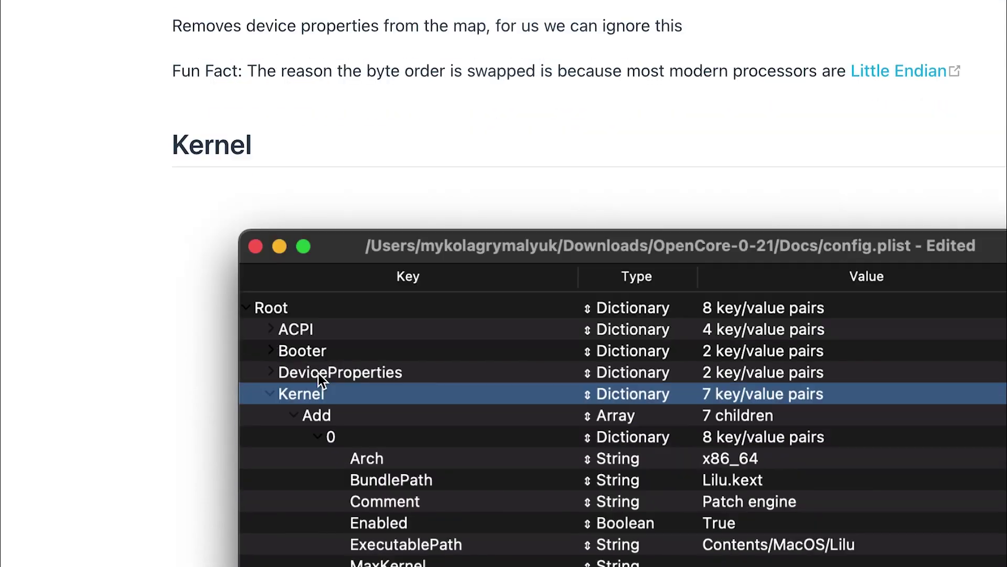
scroll(319, 374, "up", 2)
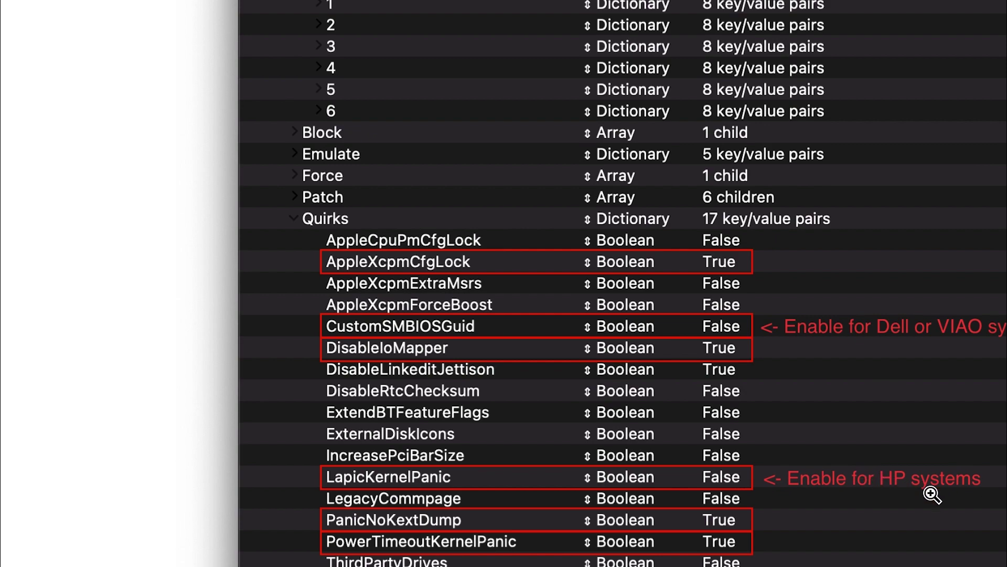
scroll(892, 540, "down", 3)
scroll(899, 547, "down", 20)
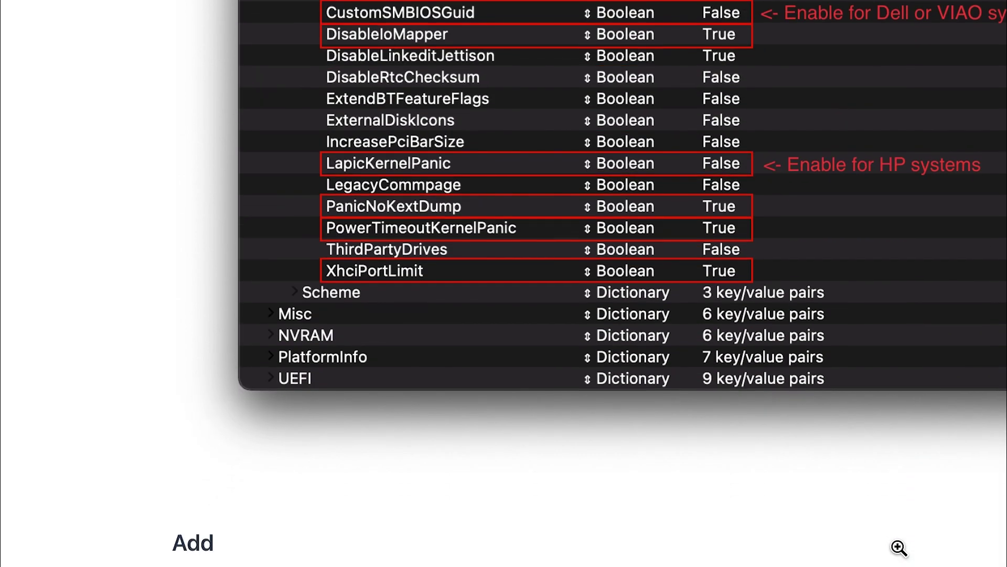
scroll(899, 547, "down", 6)
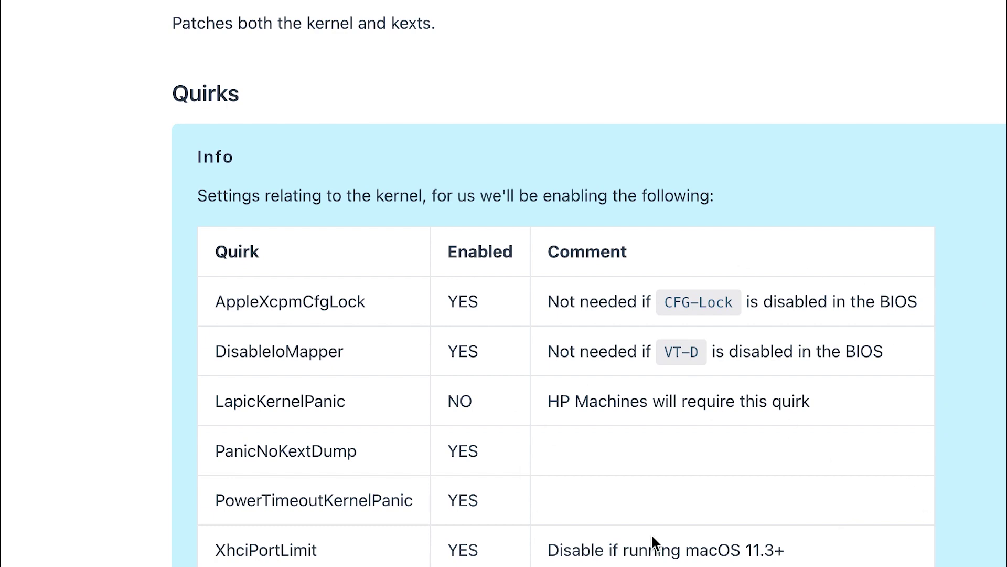
scroll(653, 536, "down", 10)
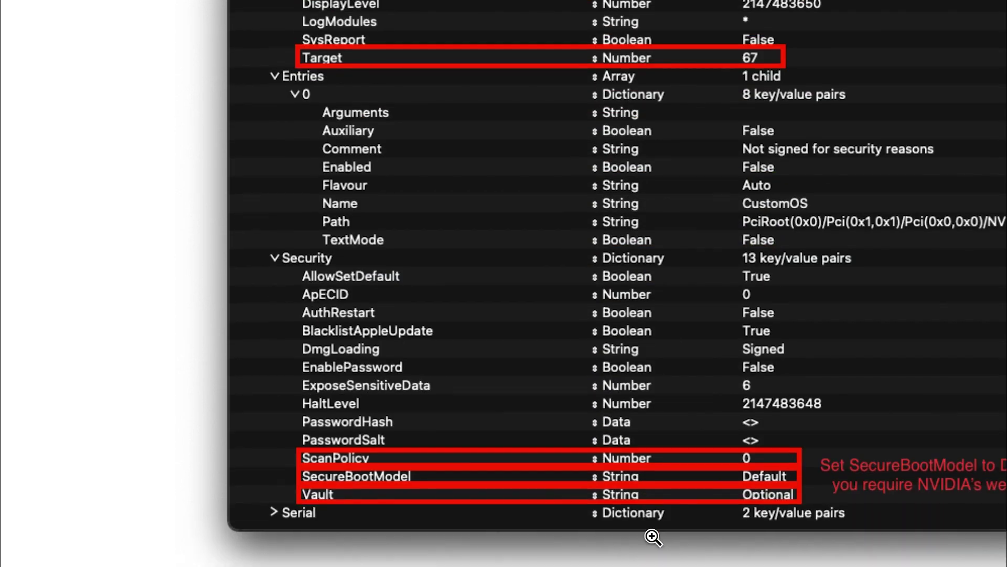
scroll(653, 536, "down", 15)
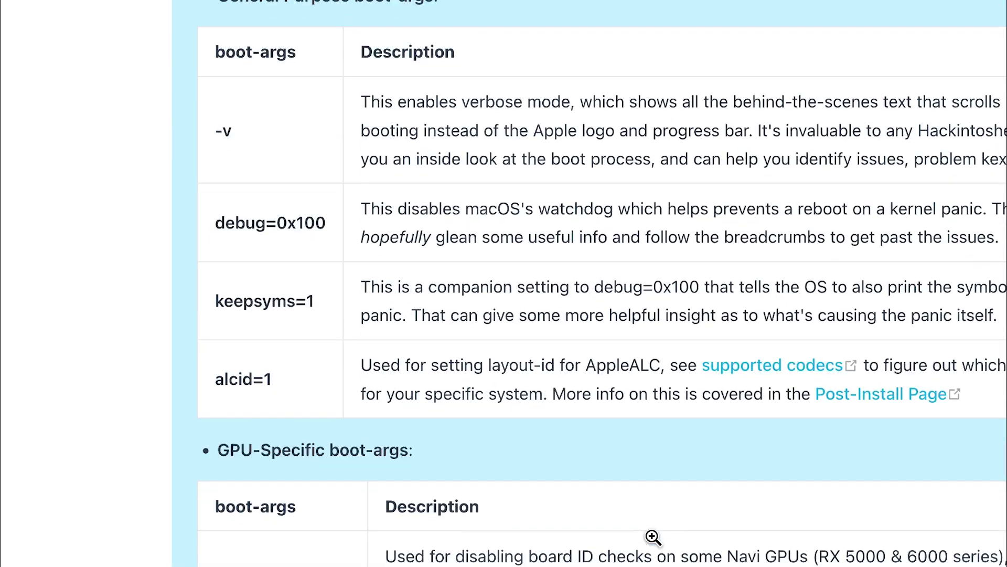
scroll(652, 534, "down", 2)
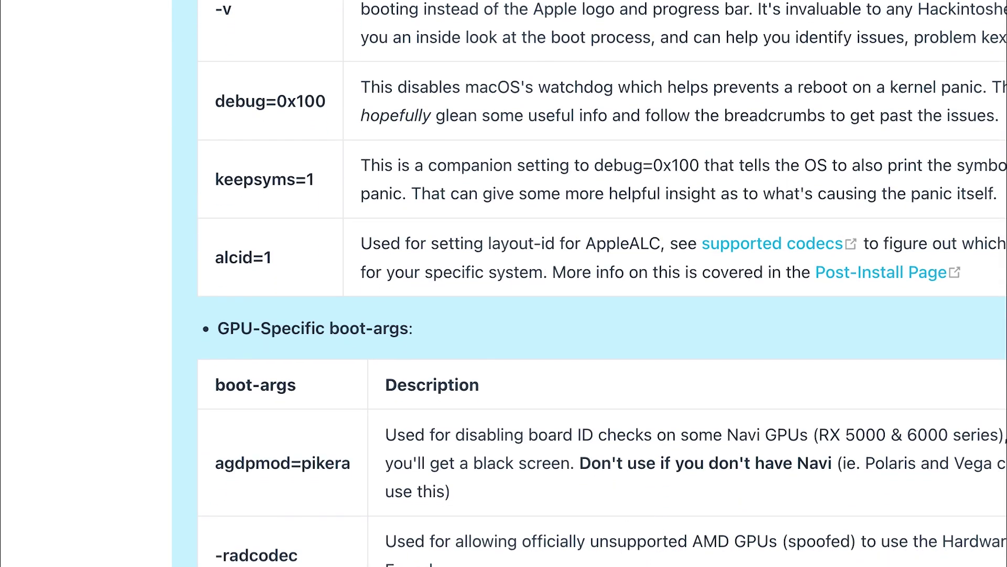